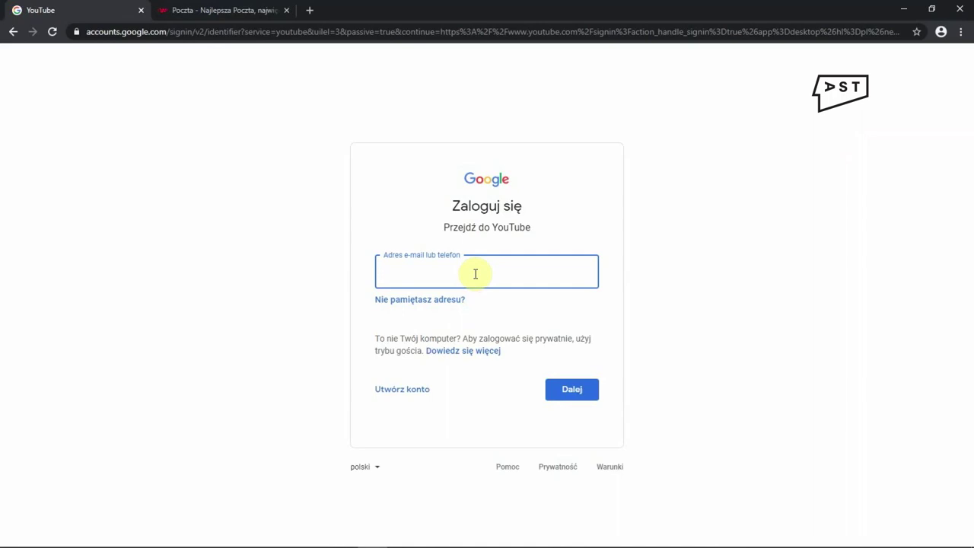
- Fill in a personal Google account named rekrutacja ast with its e-mail and password, and submit it
{"action": "left_click", "coordinate": [403, 393]}
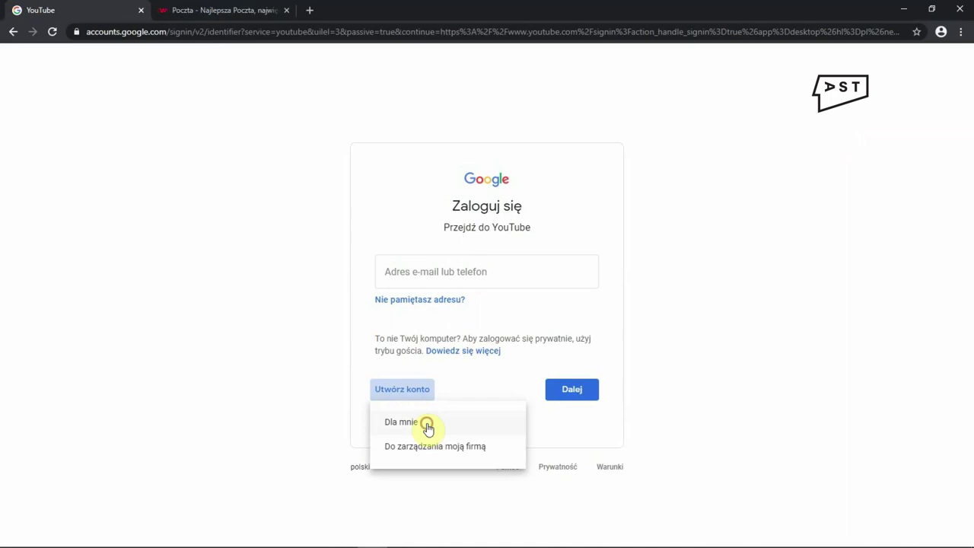
{"action": "left_click", "coordinate": [426, 423]}
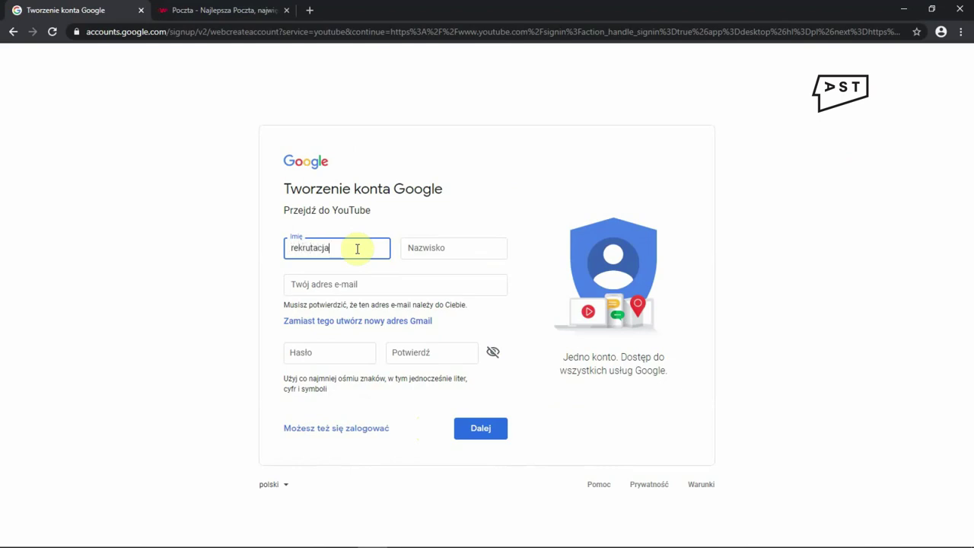
{"action": "left_click", "coordinate": [413, 246]}
{"action": "type", "text": "as"}
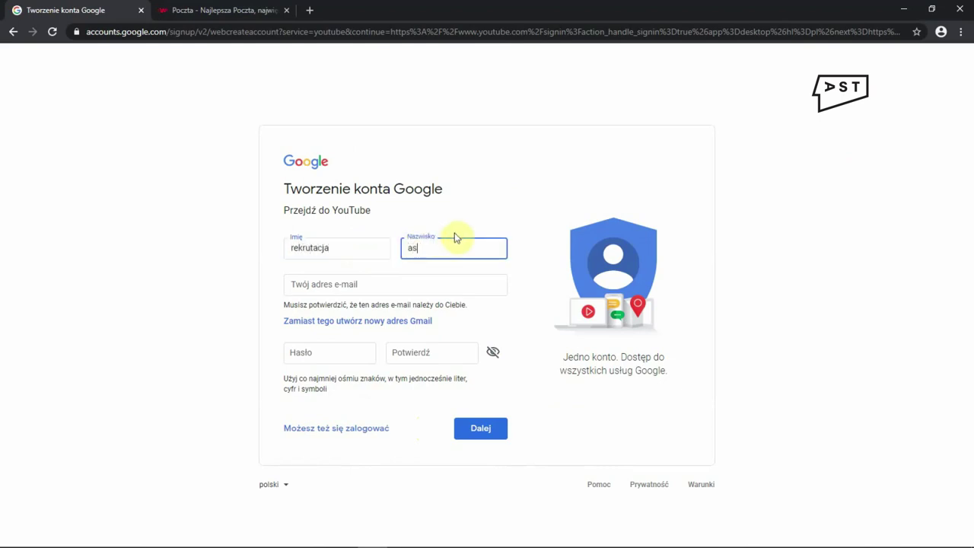
{"action": "type", "text": "t"}
{"action": "left_click", "coordinate": [438, 280]}
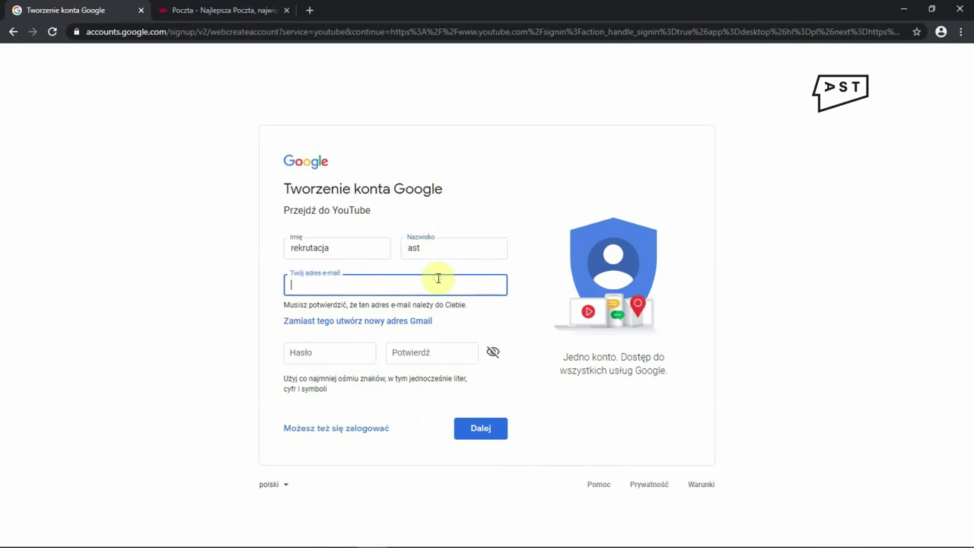
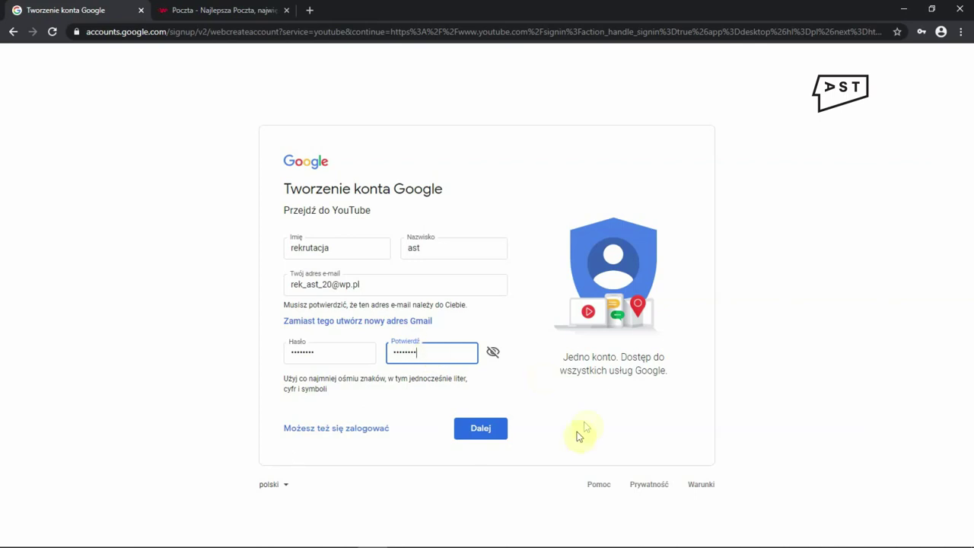
{"action": "left_click", "coordinate": [483, 431]}
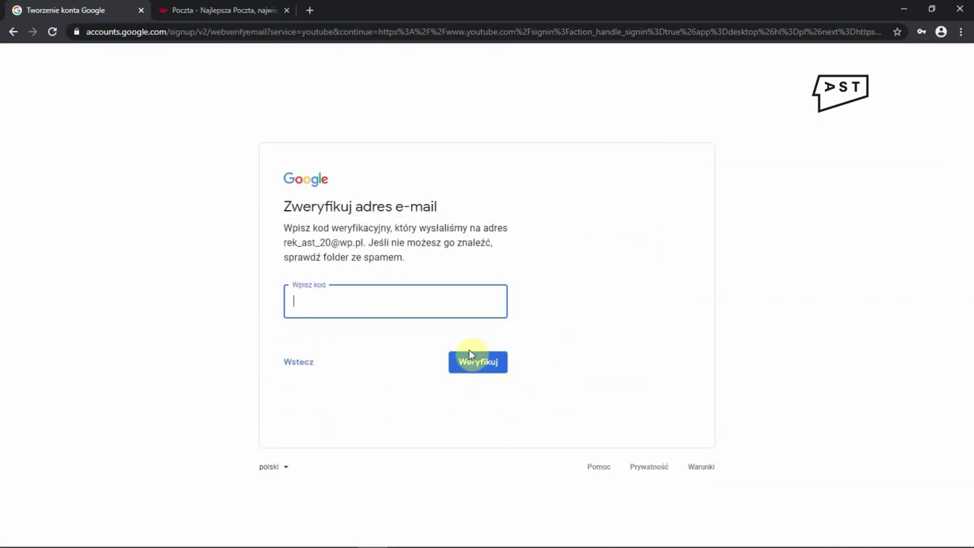
- Log into the WP Poczta mailbox with the pasted login and the mailbox password
{"action": "left_click", "coordinate": [229, 10]}
{"action": "right_click", "coordinate": [117, 224]}
{"action": "left_click", "coordinate": [145, 320]}
{"action": "left_click", "coordinate": [95, 274]}
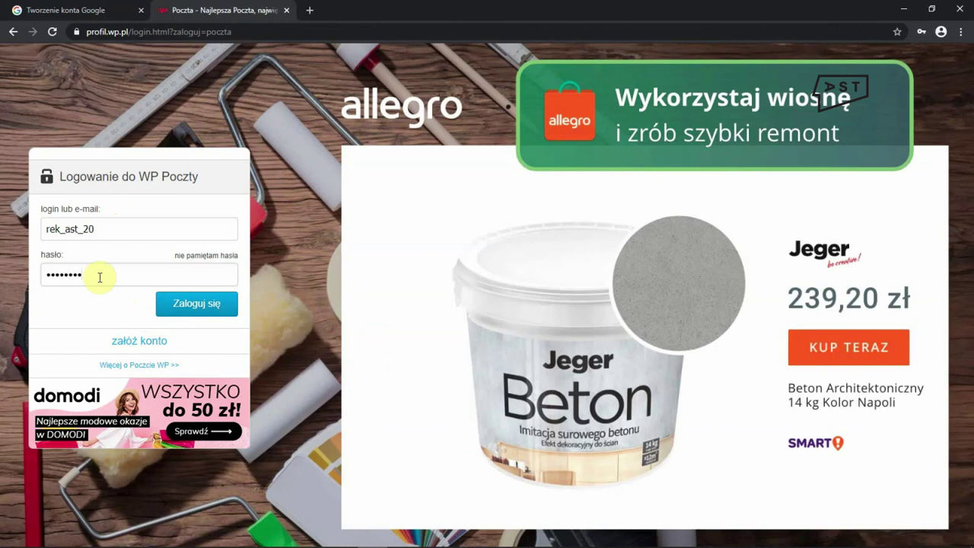
{"action": "key", "text": "Return"}
- Copy the code from Google's verification e-mail and return to the verification page
{"action": "left_click", "coordinate": [423, 395]}
{"action": "scroll", "coordinate": [425, 398], "scroll_direction": "down", "scroll_amount": 1}
{"action": "left_click_drag", "start_coordinate": [527, 450], "coordinate": [469, 450]}
{"action": "right_click", "coordinate": [477, 453]}
{"action": "left_click", "coordinate": [502, 465]}
{"action": "left_click", "coordinate": [65, 10]}
{"action": "right_click", "coordinate": [325, 303]}
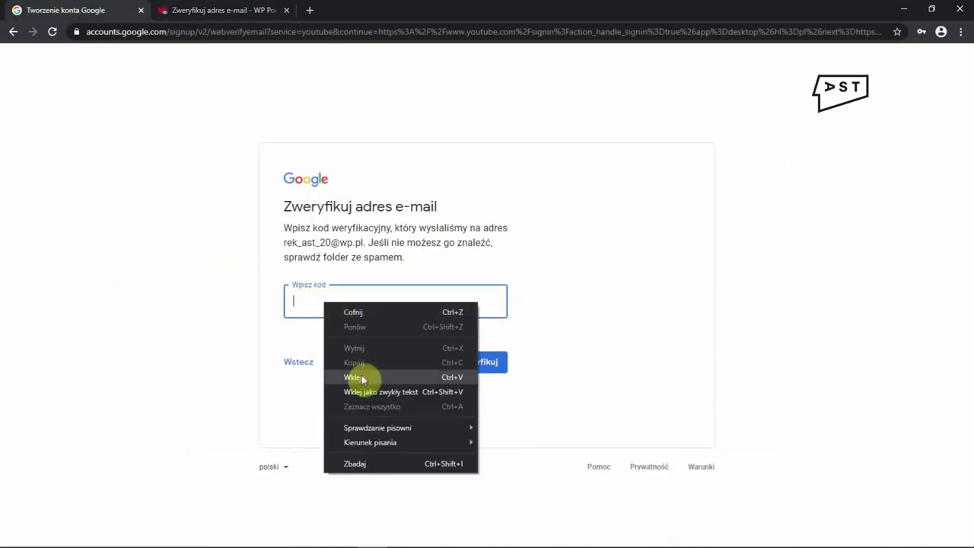
- Submit the pasted verification code, then set birth day 01 and month Styczeń
{"action": "left_click", "coordinate": [362, 379]}
{"action": "left_click", "coordinate": [463, 364]}
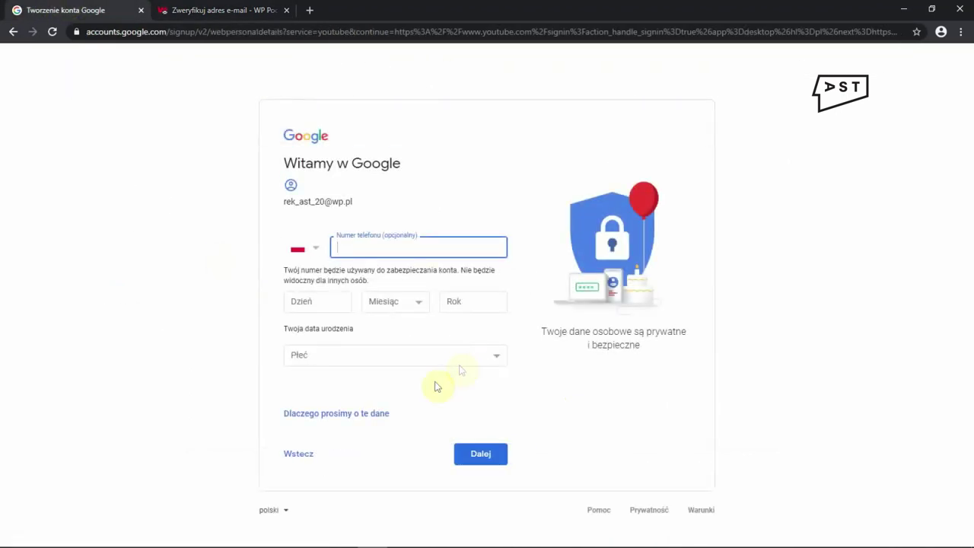
{"action": "left_click", "coordinate": [332, 299]}
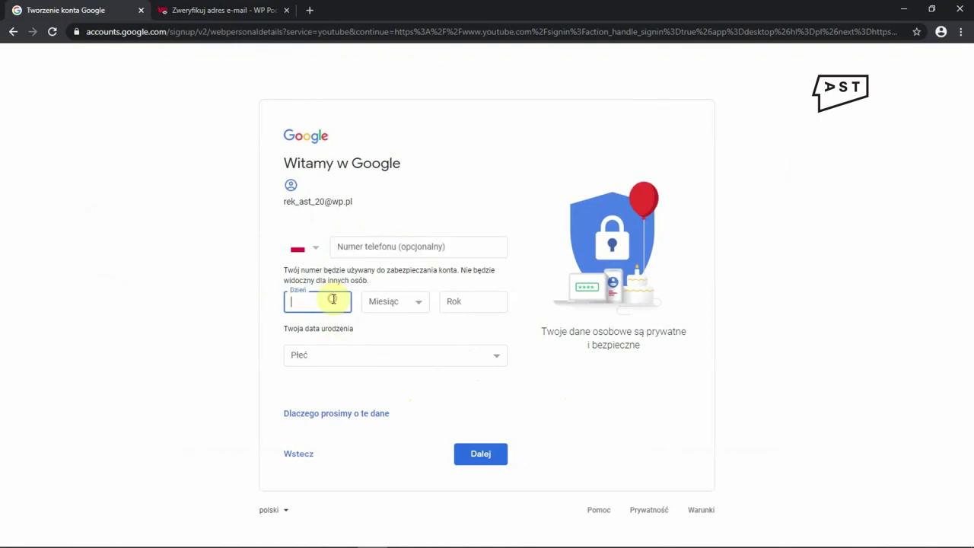
{"action": "left_click", "coordinate": [411, 302]}
{"action": "left_click", "coordinate": [403, 319]}
- Enter birth year 1994 and gender Mężczyzna, then continue to Privacy and Terms
{"action": "left_click", "coordinate": [473, 309]}
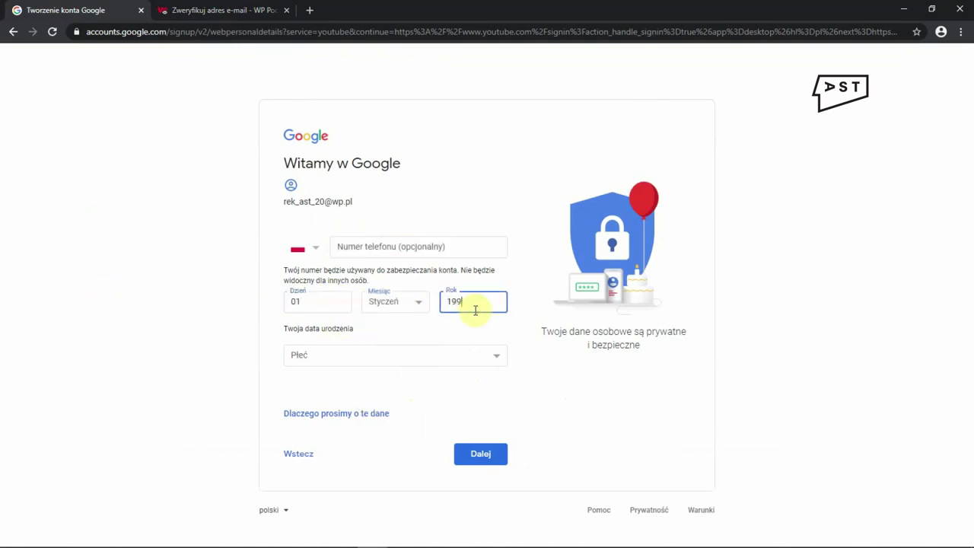
{"action": "left_click", "coordinate": [441, 355]}
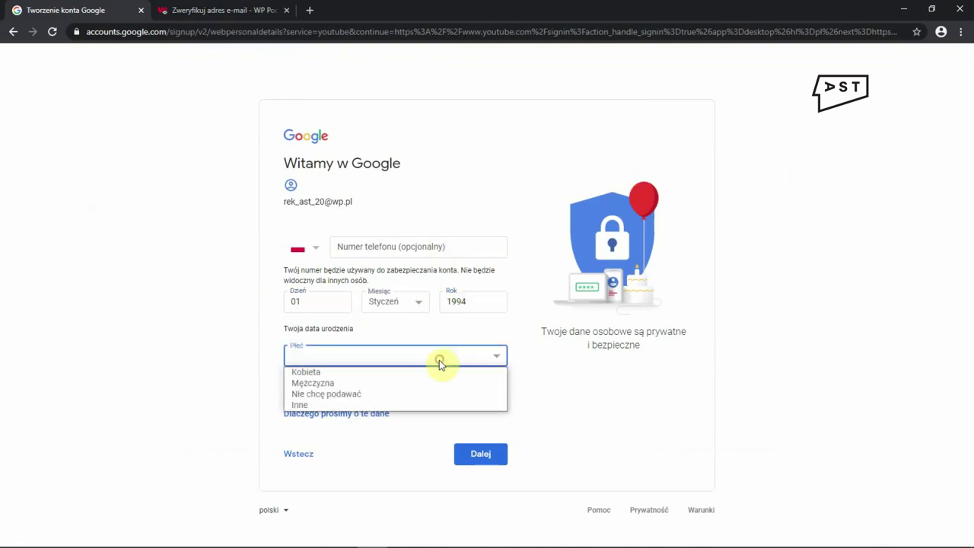
{"action": "left_click", "coordinate": [431, 384]}
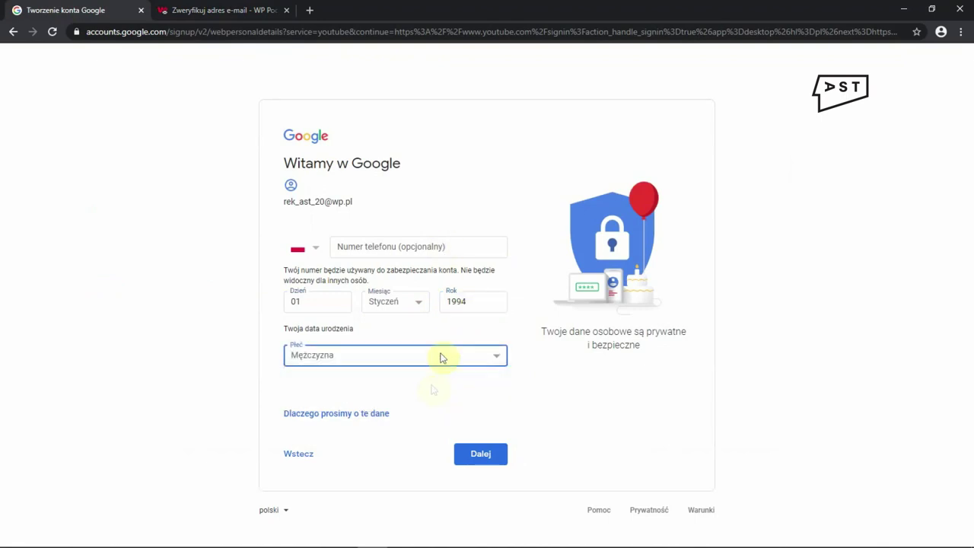
{"action": "left_click", "coordinate": [487, 457]}
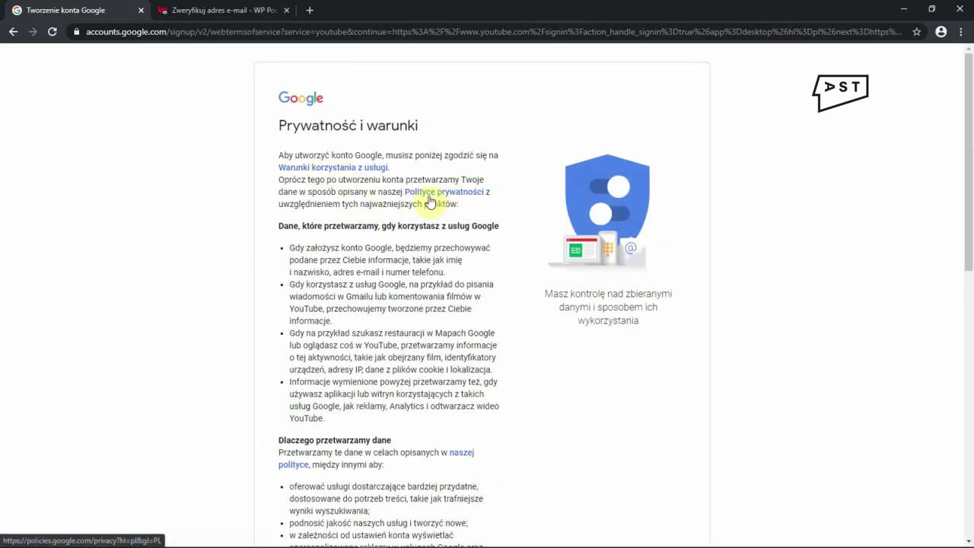
- Accept Google's terms and data-processing consent, create the account and confirm the settings
{"action": "scroll", "coordinate": [511, 301], "scroll_direction": "down", "scroll_amount": 2}
{"action": "scroll", "coordinate": [511, 302], "scroll_direction": "down", "scroll_amount": 4}
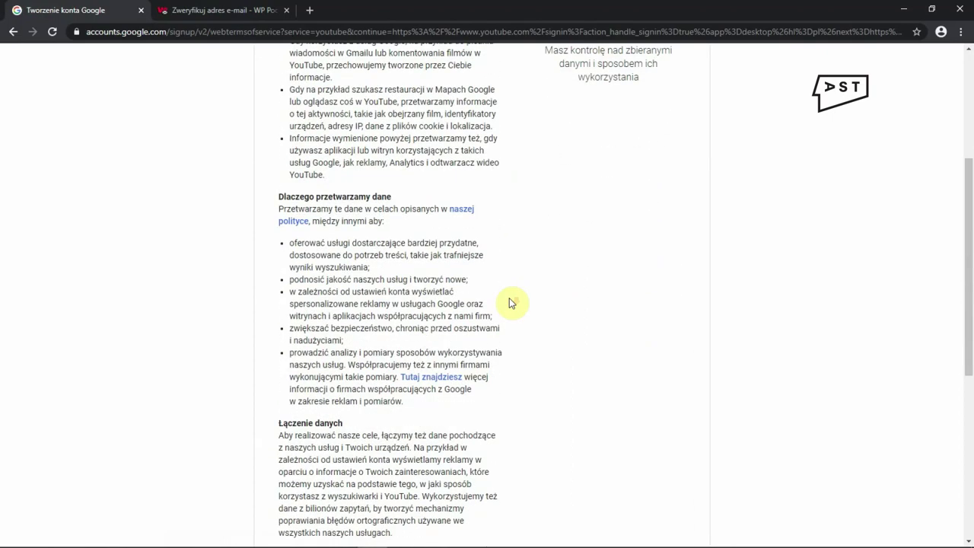
{"action": "scroll", "coordinate": [515, 301], "scroll_direction": "down", "scroll_amount": 4}
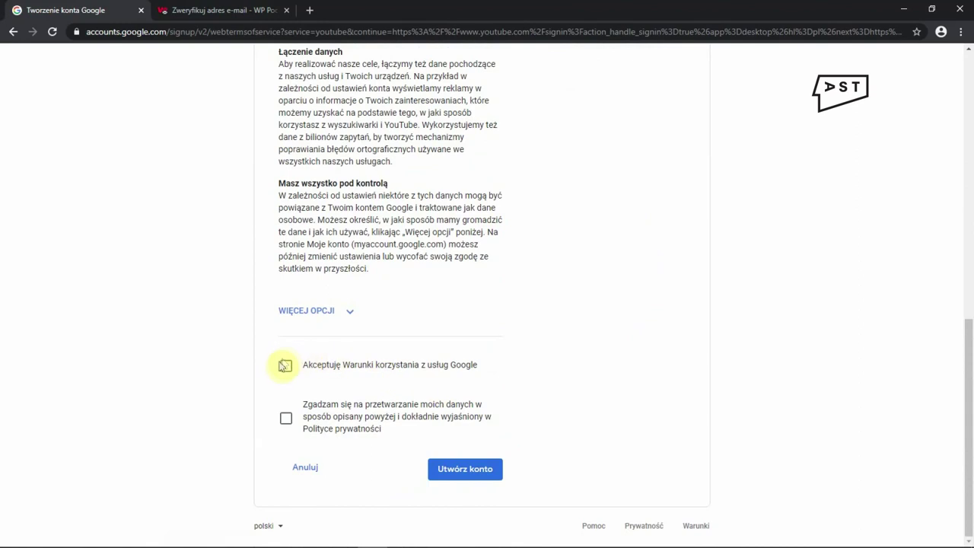
{"action": "left_click", "coordinate": [285, 365]}
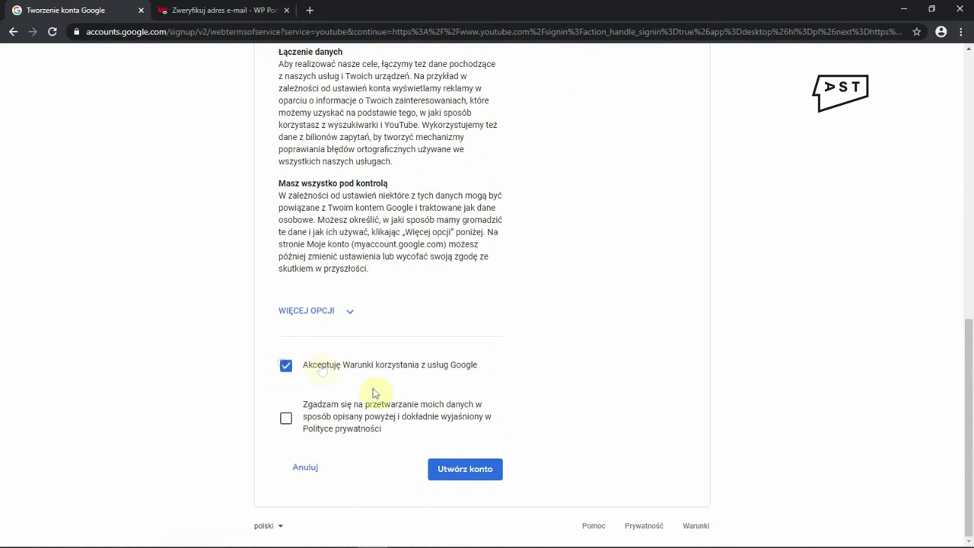
{"action": "left_click", "coordinate": [285, 418]}
{"action": "left_click", "coordinate": [478, 469]}
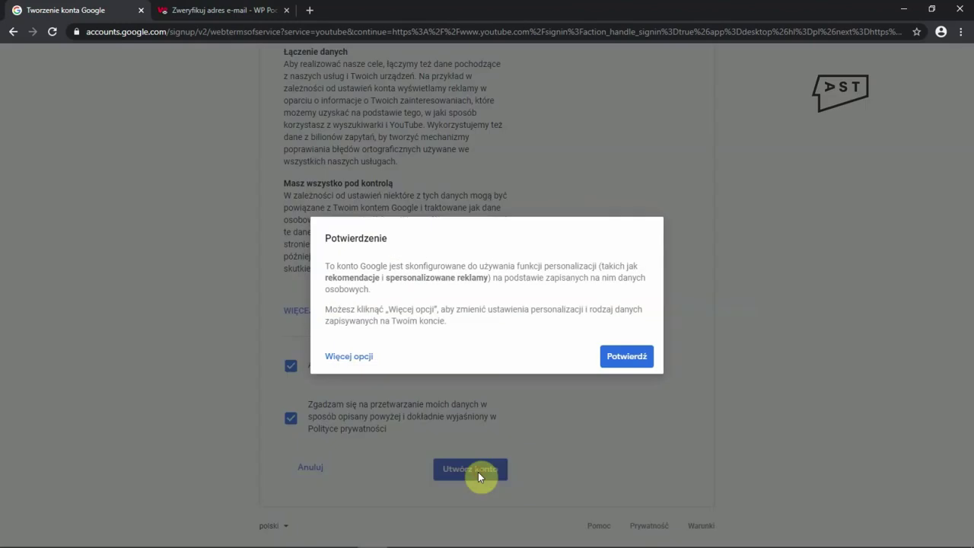
{"action": "left_click", "coordinate": [639, 364]}
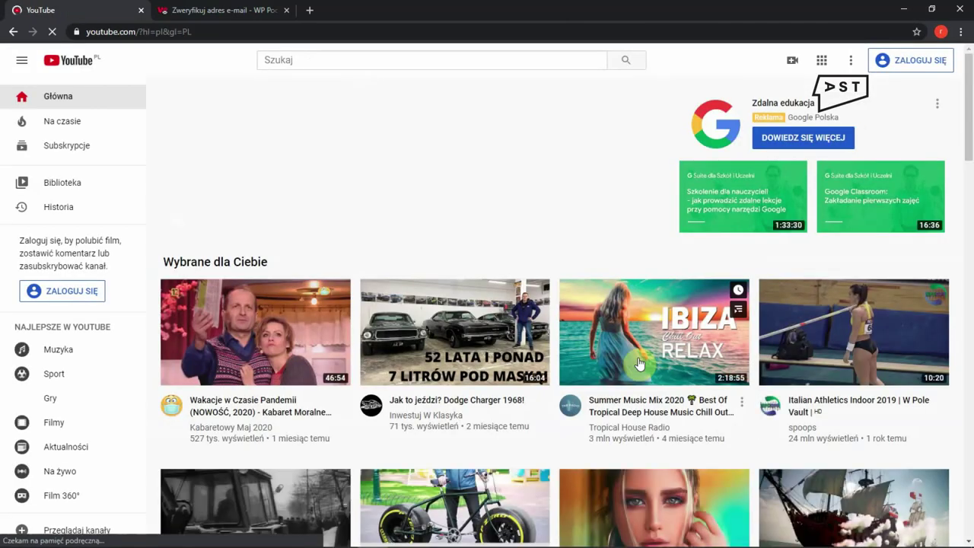
- Sign into YouTube with the new account and create a channel under the account's own name
{"action": "left_click", "coordinate": [898, 61]}
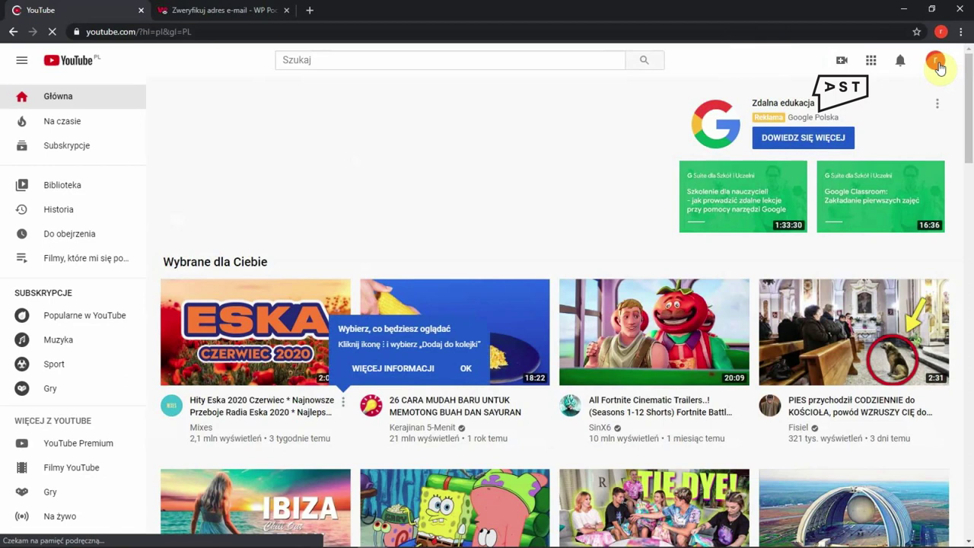
{"action": "left_click", "coordinate": [937, 66]}
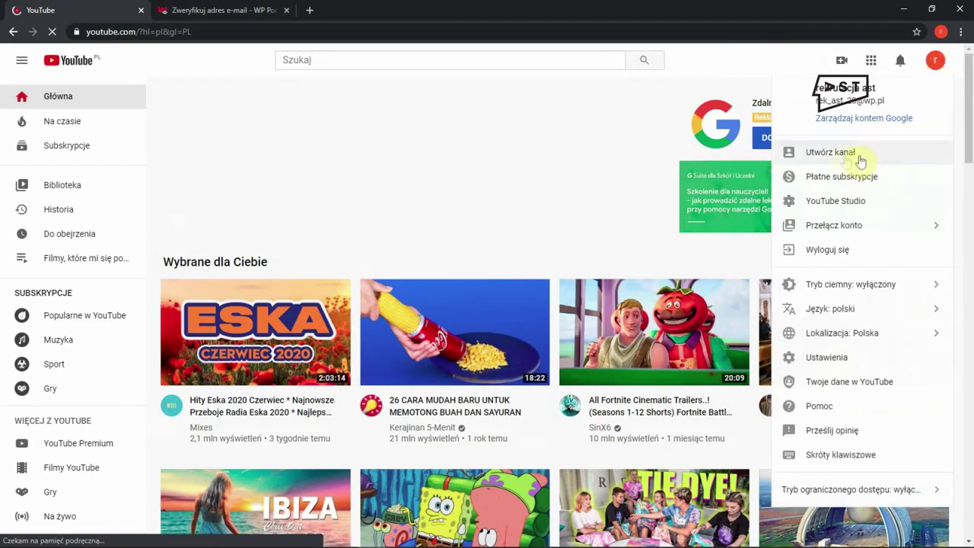
{"action": "left_click", "coordinate": [825, 153]}
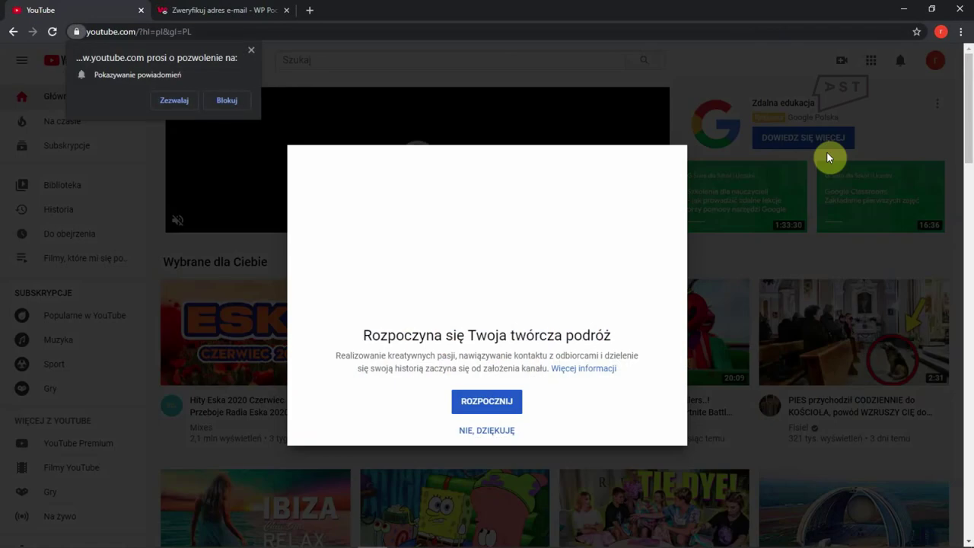
{"action": "left_click", "coordinate": [476, 405]}
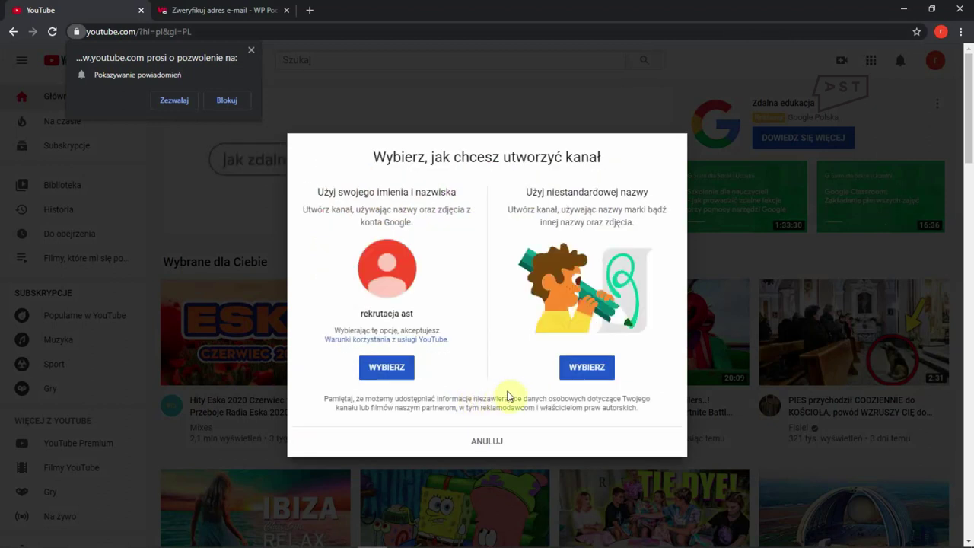
{"action": "left_click", "coordinate": [384, 370]}
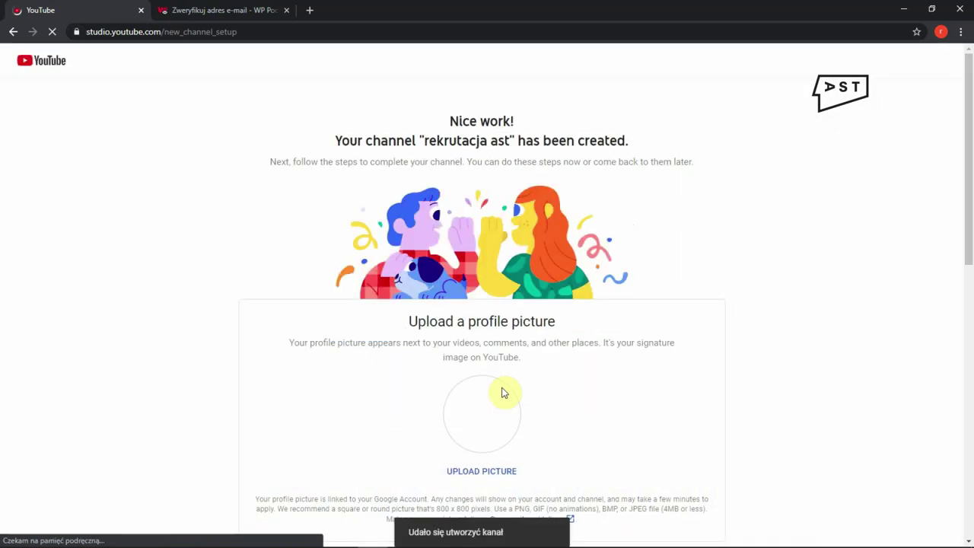
- Set the channel description to 'Rekrutacja AST' and save the channel details
{"action": "scroll", "coordinate": [668, 340], "scroll_direction": "down", "scroll_amount": 3}
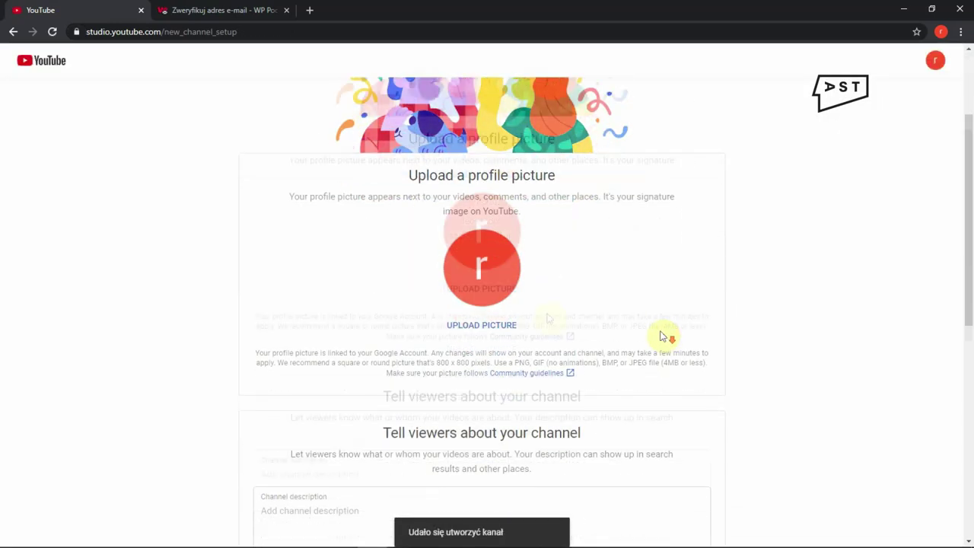
{"action": "scroll", "coordinate": [533, 265], "scroll_direction": "down", "scroll_amount": 2}
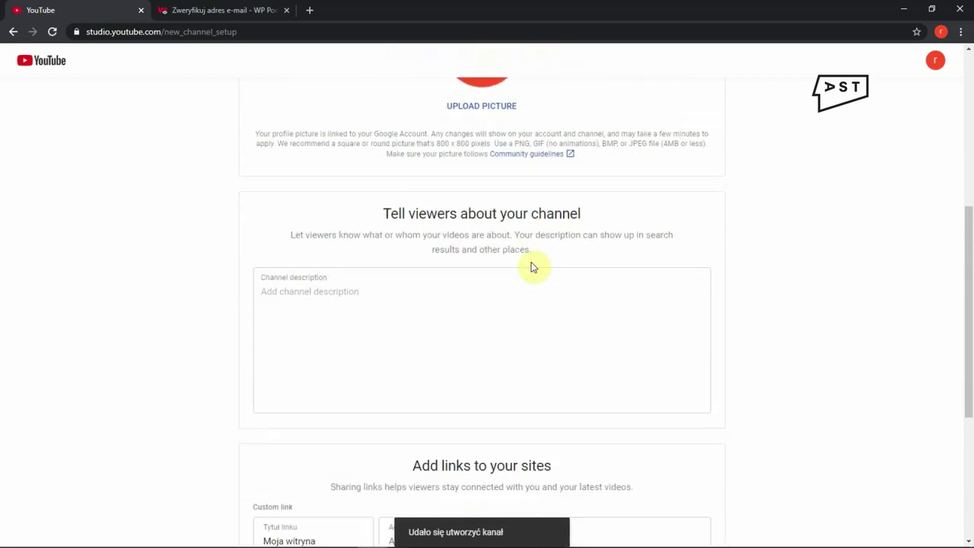
{"action": "scroll", "coordinate": [533, 265], "scroll_direction": "down", "scroll_amount": 1}
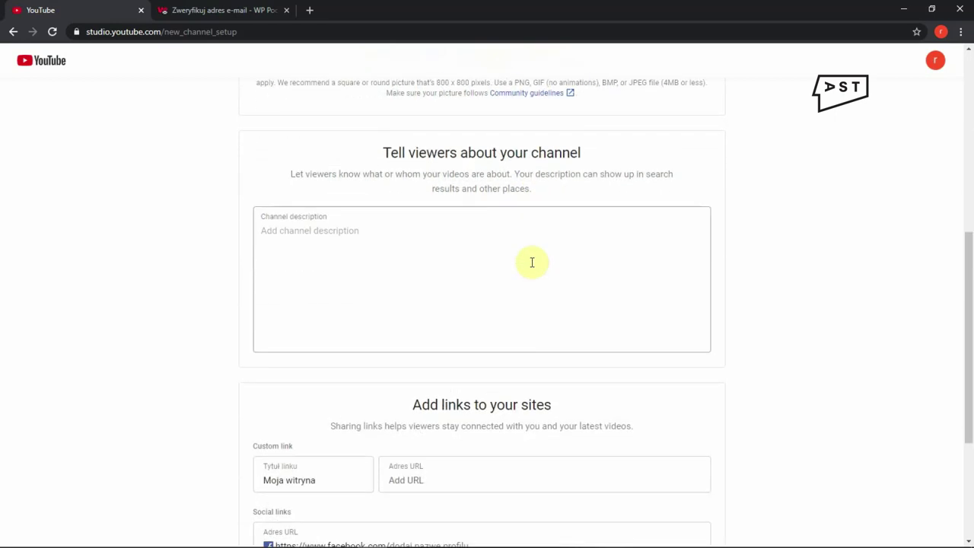
{"action": "scroll", "coordinate": [532, 265], "scroll_direction": "down", "scroll_amount": 1}
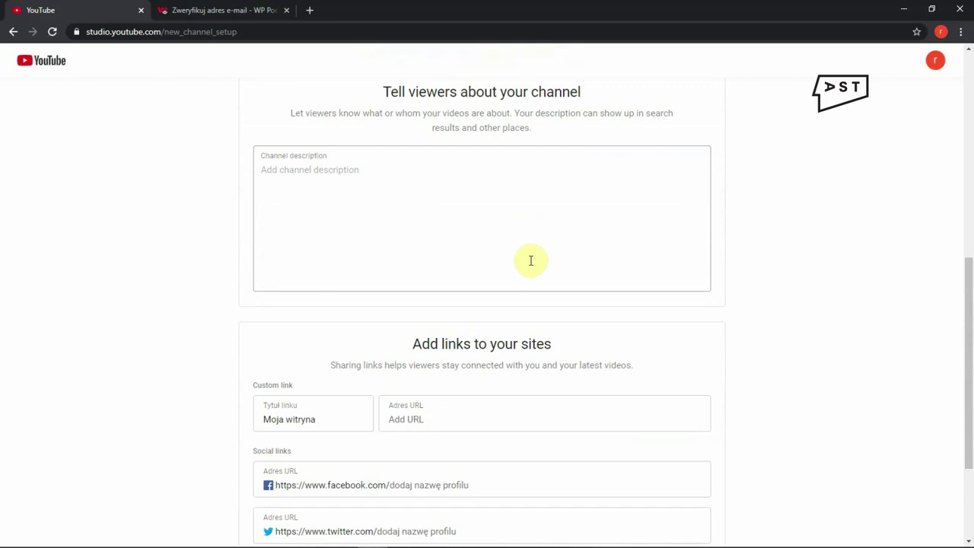
{"action": "scroll", "coordinate": [530, 260], "scroll_direction": "down", "scroll_amount": 3}
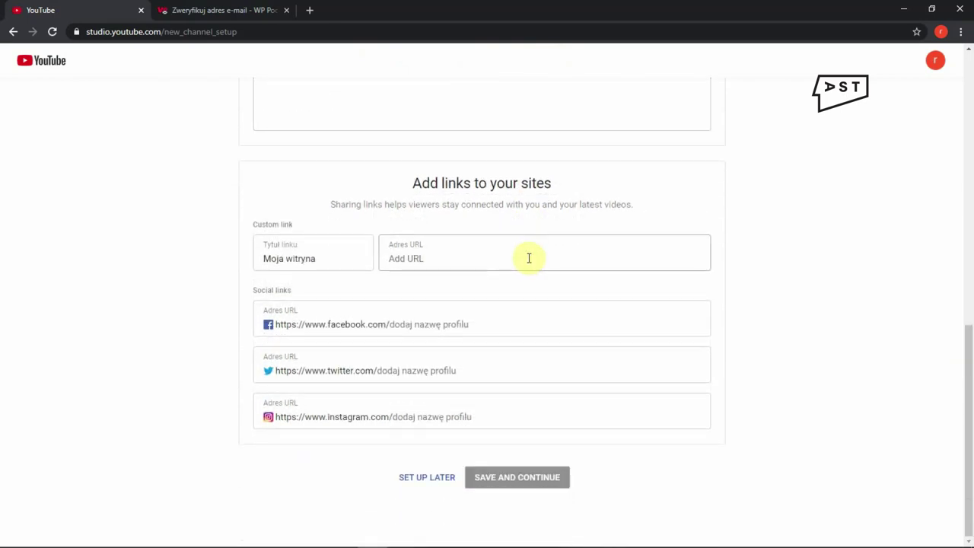
{"action": "scroll", "coordinate": [529, 258], "scroll_direction": "up", "scroll_amount": 3}
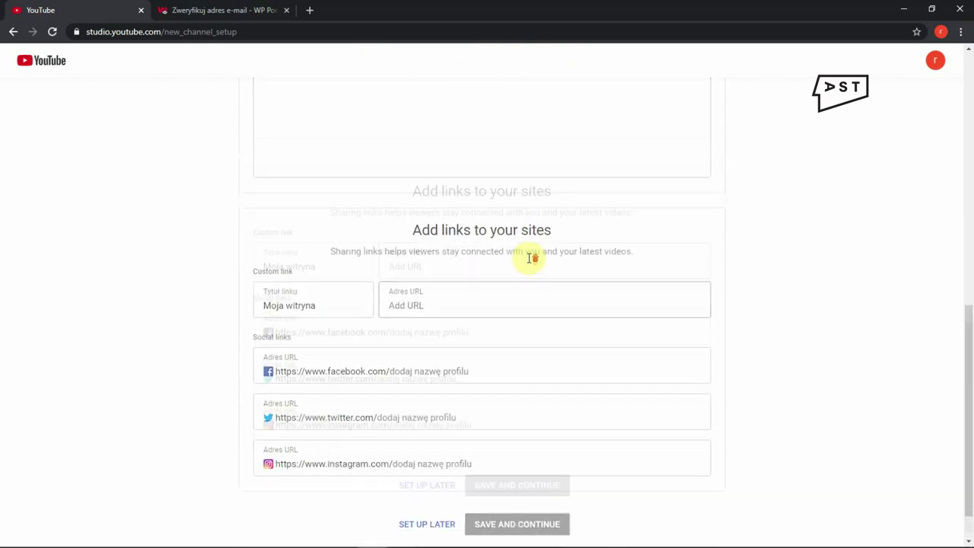
{"action": "left_click", "coordinate": [259, 209]}
{"action": "type", "text": "Rekrutacja AST"}
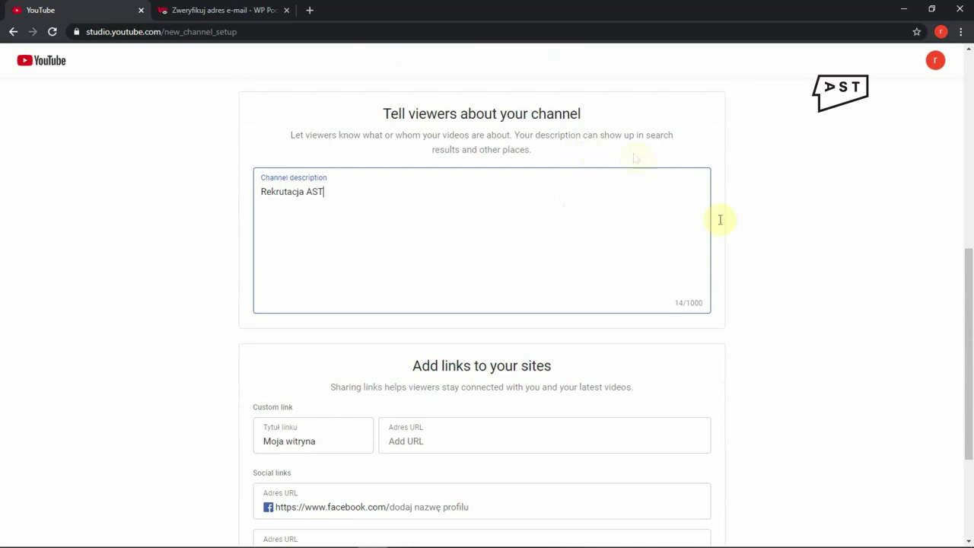
{"action": "scroll", "coordinate": [720, 220], "scroll_direction": "down", "scroll_amount": 3}
{"action": "left_click", "coordinate": [554, 479]}
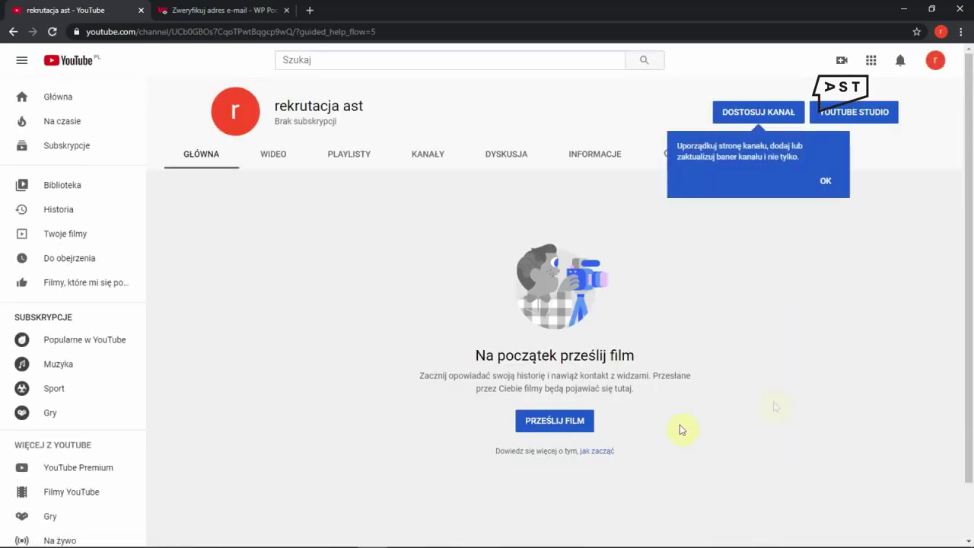
- Start uploading a first video from the rekrutacja ast channel page
{"action": "left_click", "coordinate": [554, 423]}
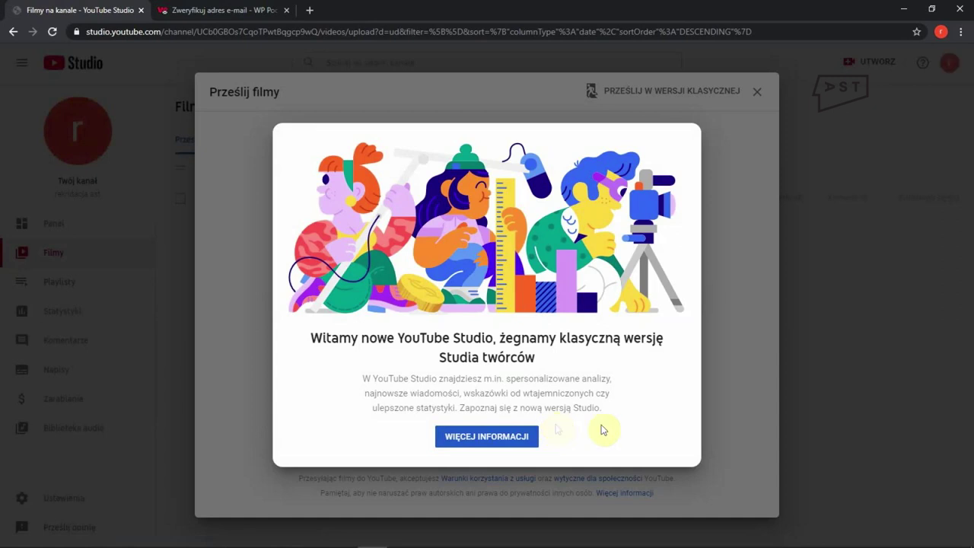
- Upload nagranie.mp4 from the desktop's video folder
{"action": "left_click", "coordinate": [753, 295]}
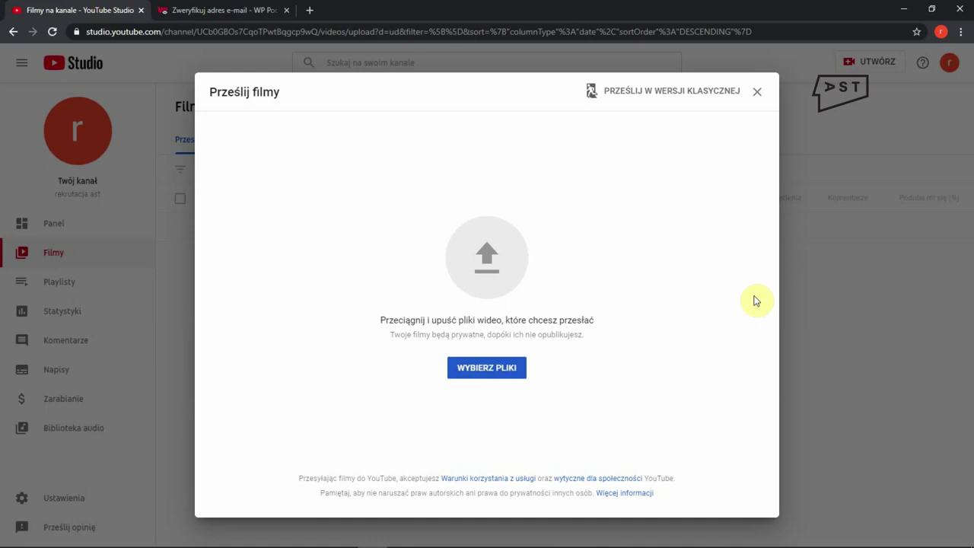
{"action": "left_click", "coordinate": [501, 375]}
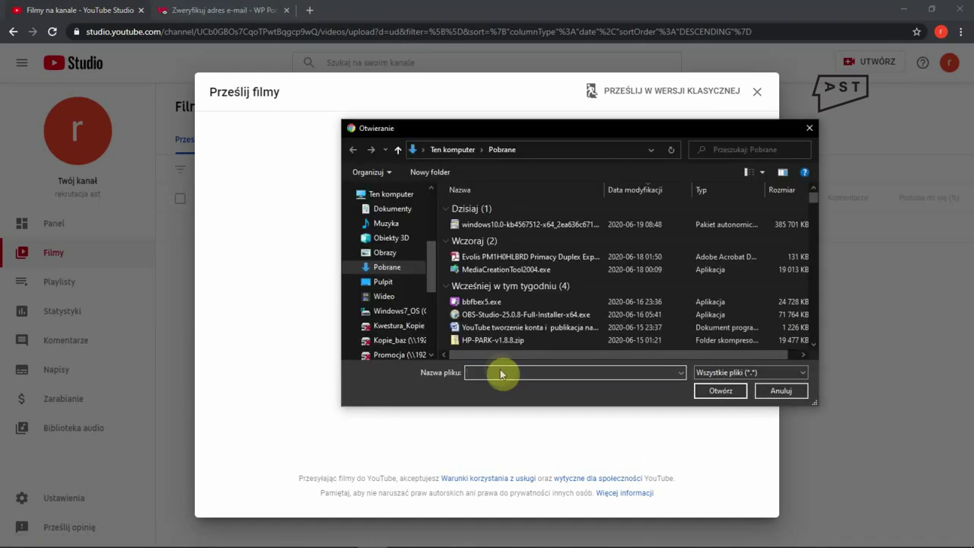
{"action": "left_click", "coordinate": [382, 283]}
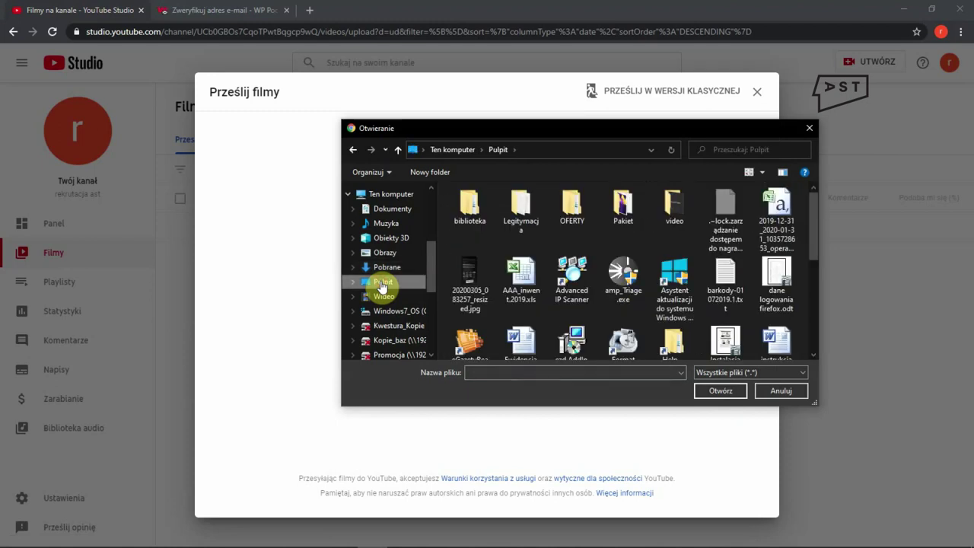
{"action": "double_click", "coordinate": [676, 200]}
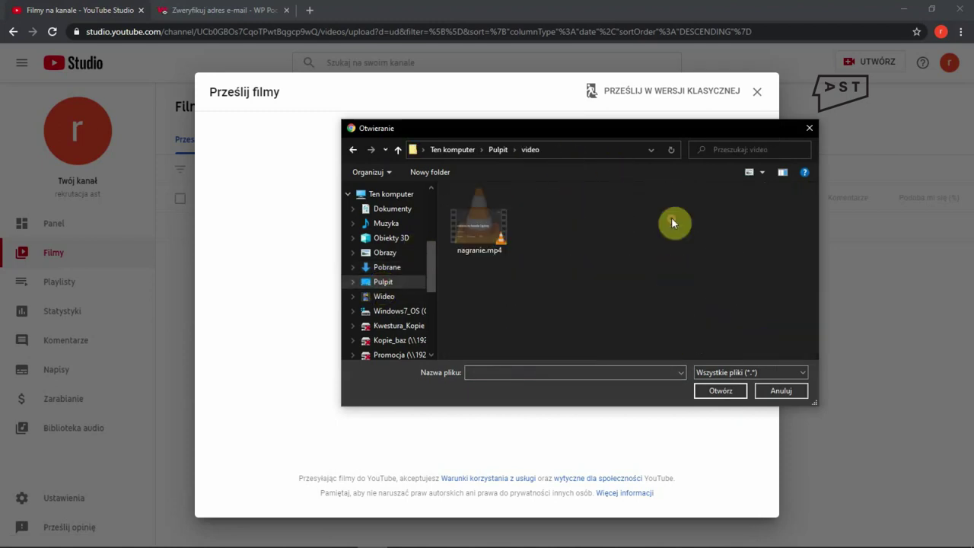
{"action": "left_click", "coordinate": [479, 231]}
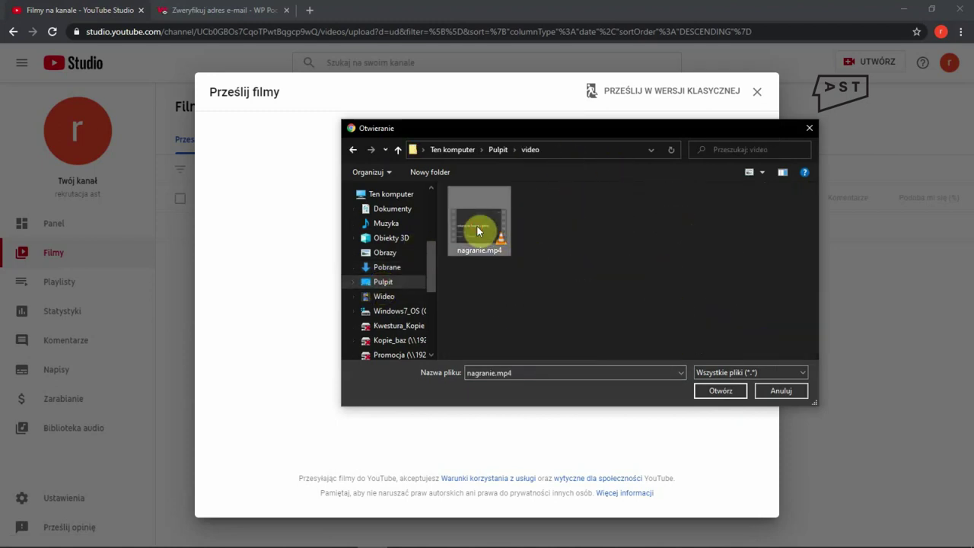
{"action": "left_click", "coordinate": [721, 392]}
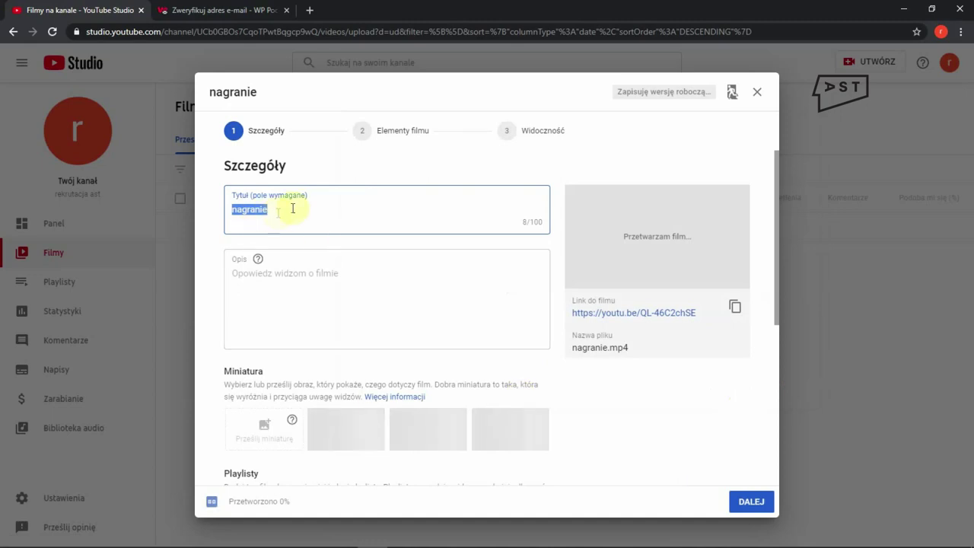
- Title the video imię_nazwisko with description Opis, mark it made for kids, and continue
{"action": "type", "text": "imię"}
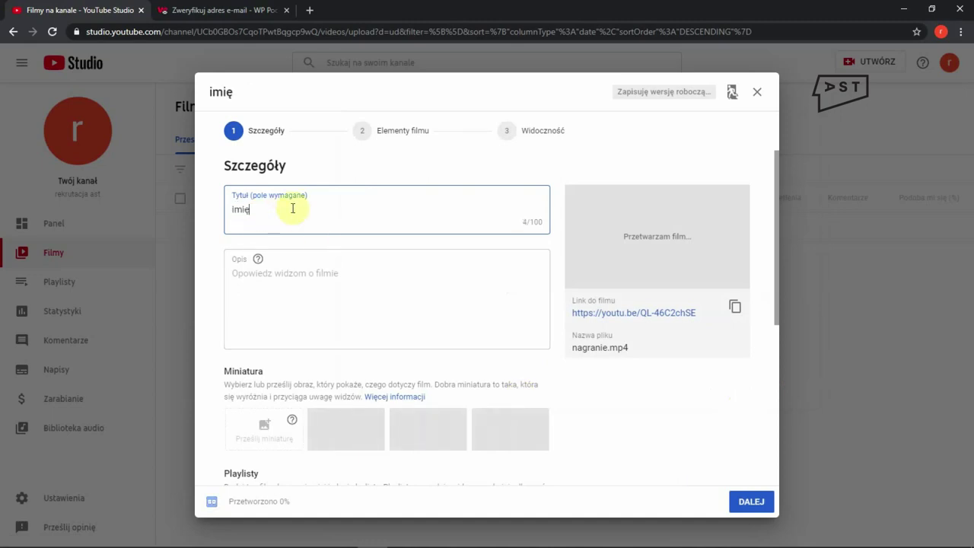
{"action": "type", "text": "_nazwisko"}
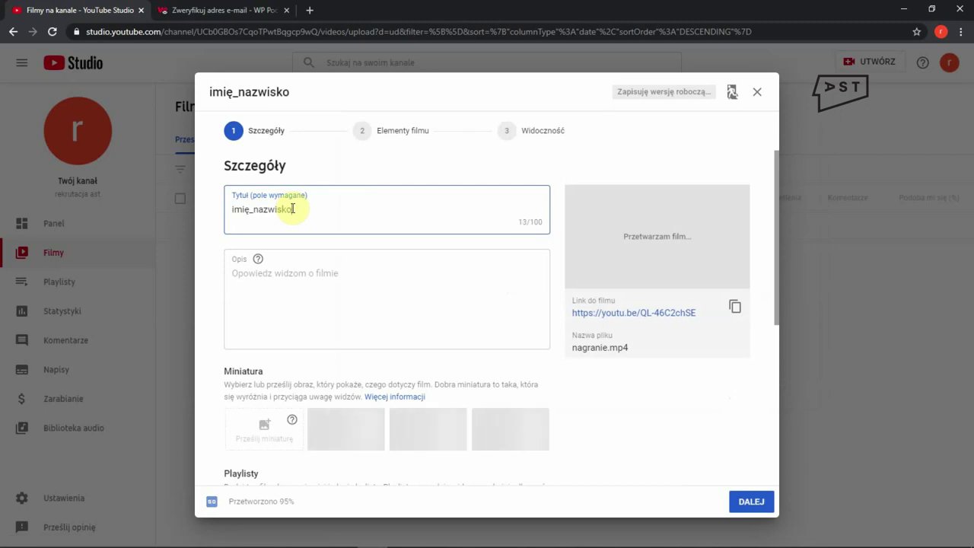
{"action": "left_click", "coordinate": [332, 272]}
{"action": "type", "text": "Opis"}
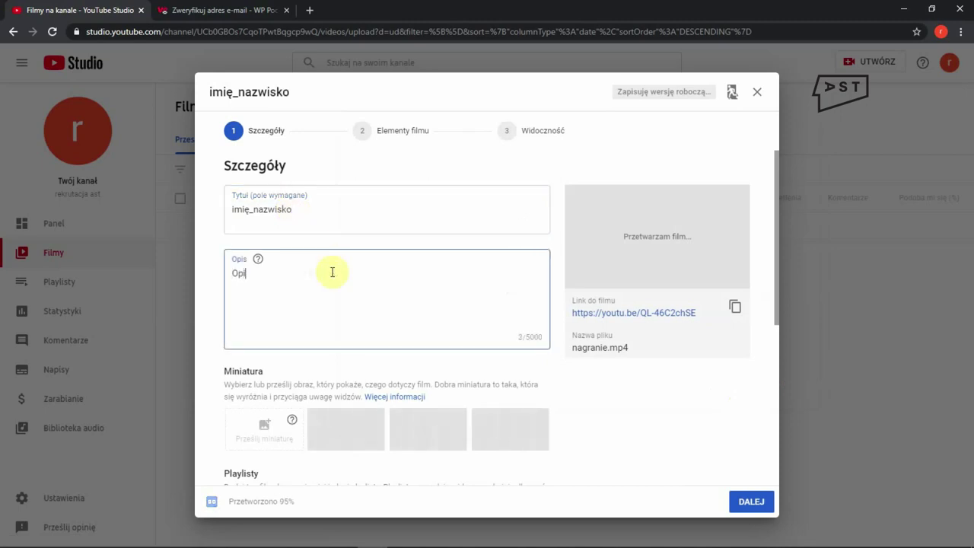
{"action": "scroll", "coordinate": [397, 287], "scroll_direction": "down", "scroll_amount": 1}
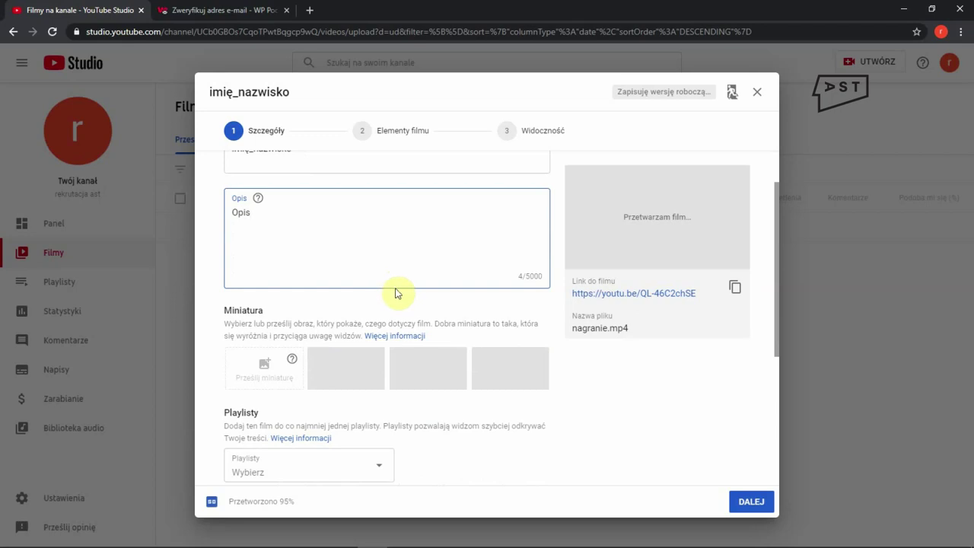
{"action": "scroll", "coordinate": [396, 287], "scroll_direction": "down", "scroll_amount": 2}
{"action": "scroll", "coordinate": [467, 321], "scroll_direction": "down", "scroll_amount": 2}
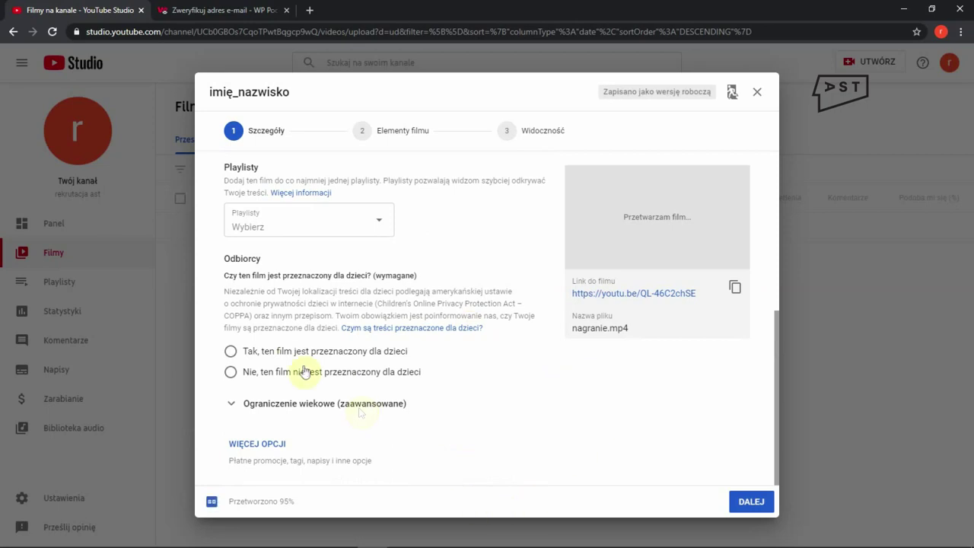
{"action": "left_click", "coordinate": [323, 351]}
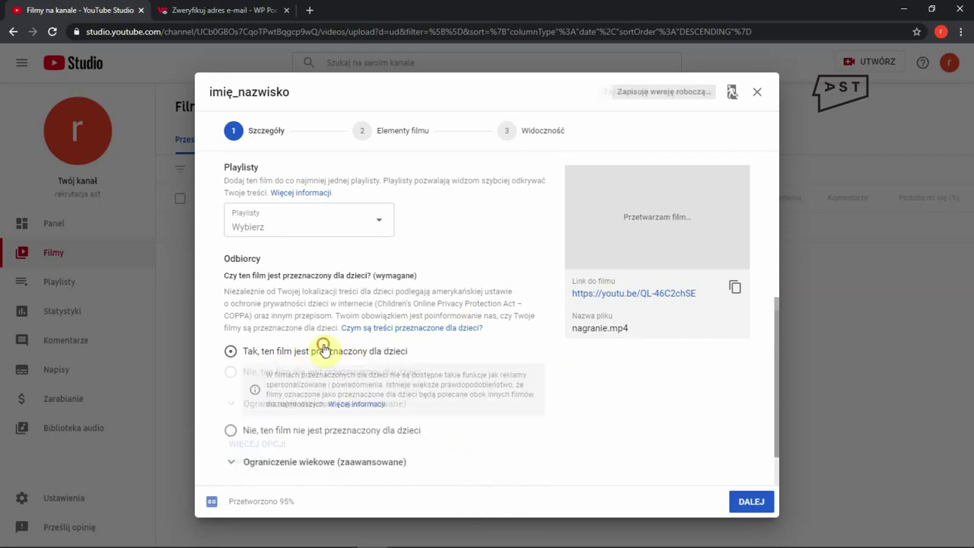
{"action": "scroll", "coordinate": [578, 414], "scroll_direction": "down", "scroll_amount": 1}
{"action": "left_click", "coordinate": [750, 502]}
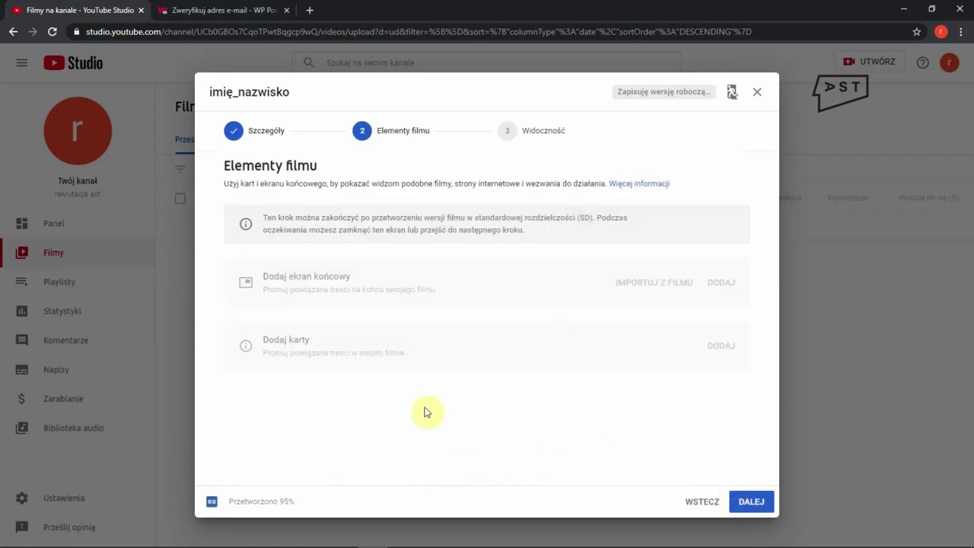
- Publish the video as Niepubliczny (unlisted) and copy its youtu.be link
{"action": "left_click", "coordinate": [747, 503]}
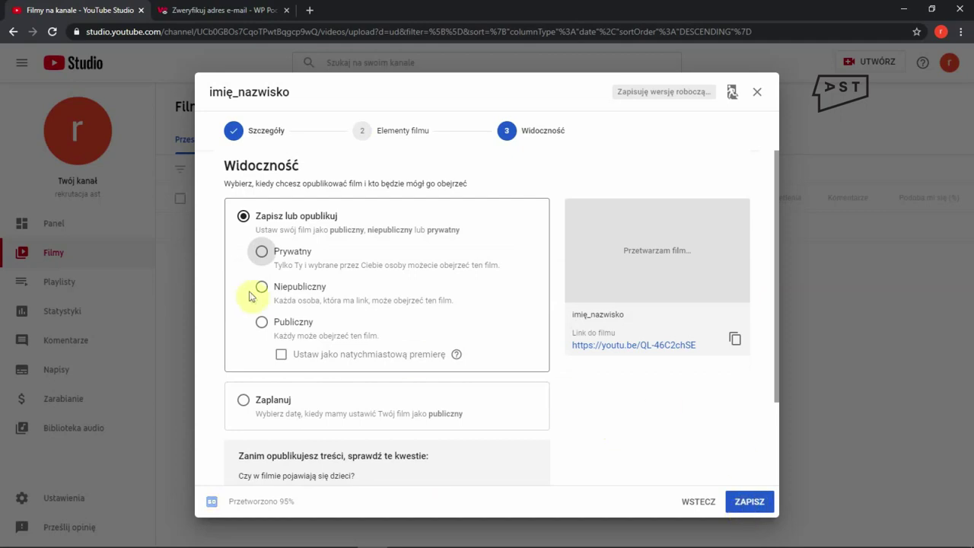
{"action": "left_click", "coordinate": [261, 290]}
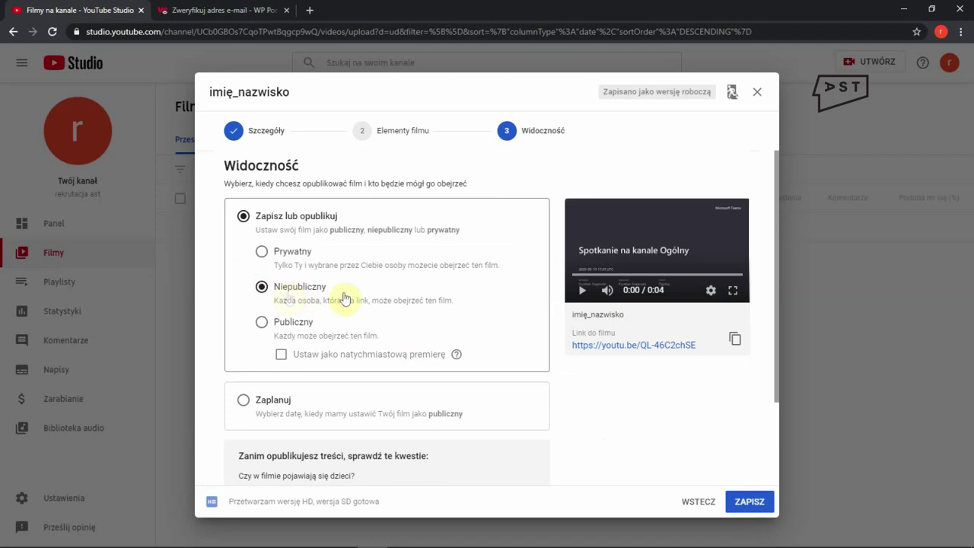
{"action": "scroll", "coordinate": [603, 401], "scroll_direction": "down", "scroll_amount": 2}
{"action": "scroll", "coordinate": [602, 402], "scroll_direction": "down", "scroll_amount": 2}
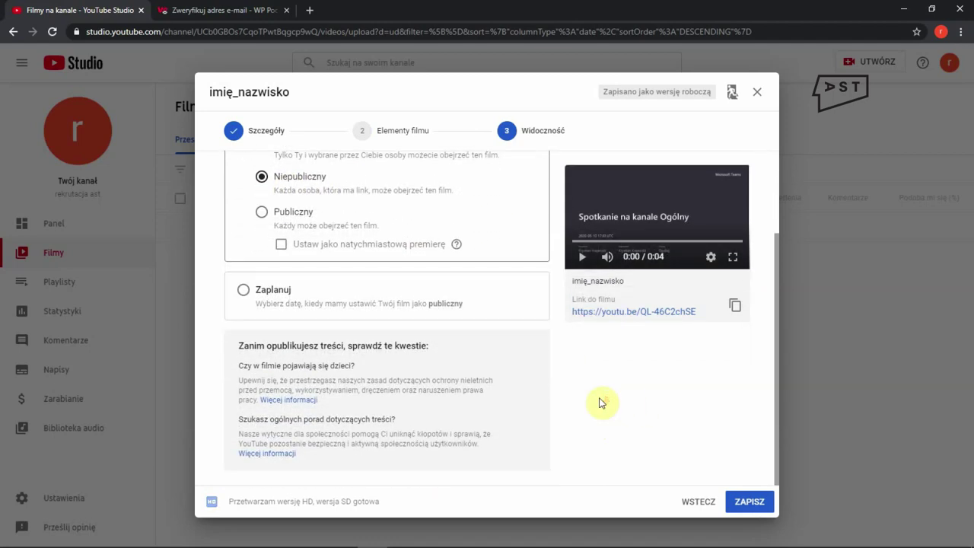
{"action": "left_click", "coordinate": [757, 507]}
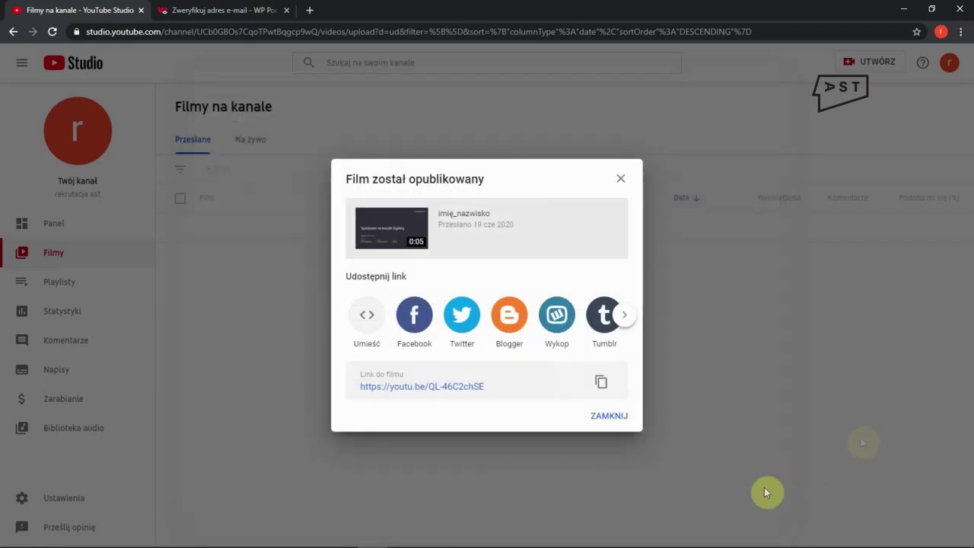
{"action": "left_click", "coordinate": [600, 382]}
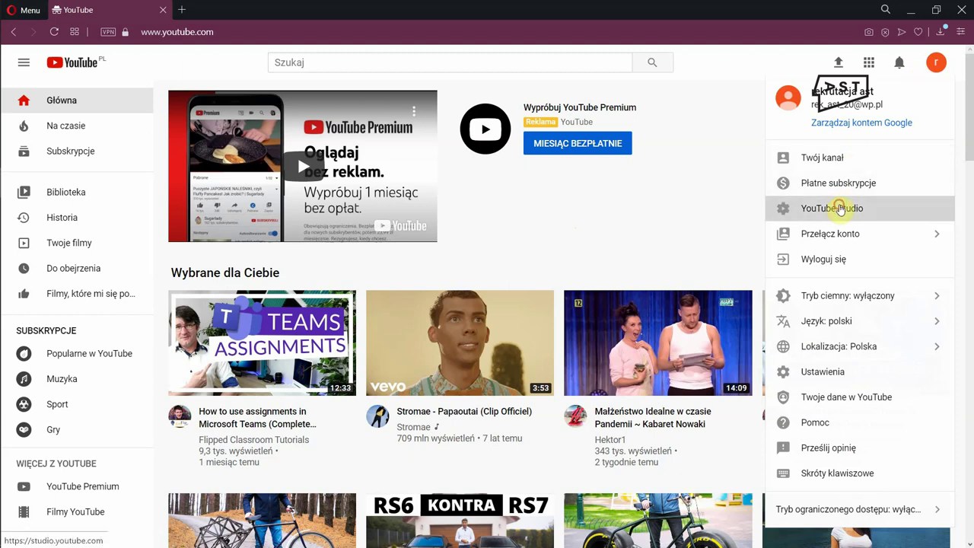
- From Studio's Playlisty page, create a playlist titled 'Rekrutacja AST' with Niepubliczna visibility
{"action": "left_click", "coordinate": [840, 208]}
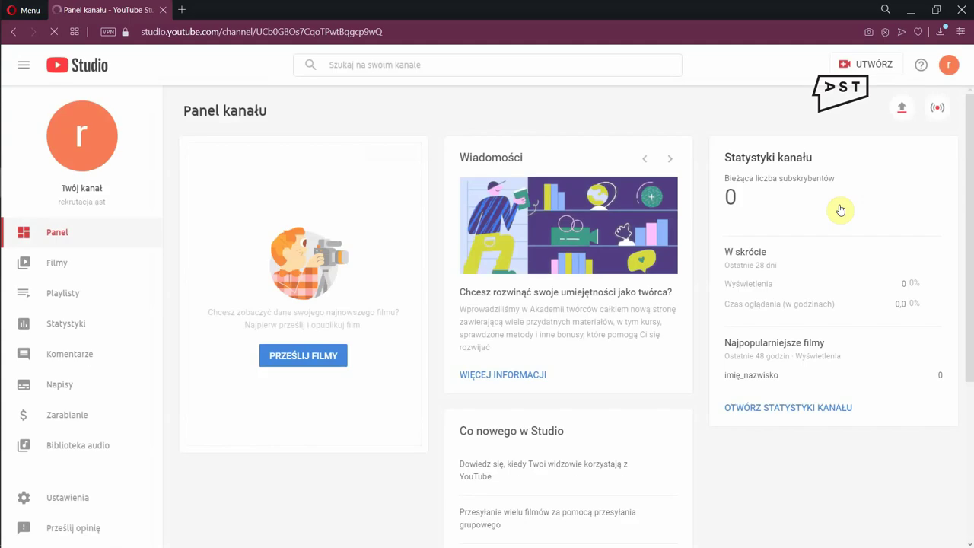
{"action": "left_click", "coordinate": [50, 297]}
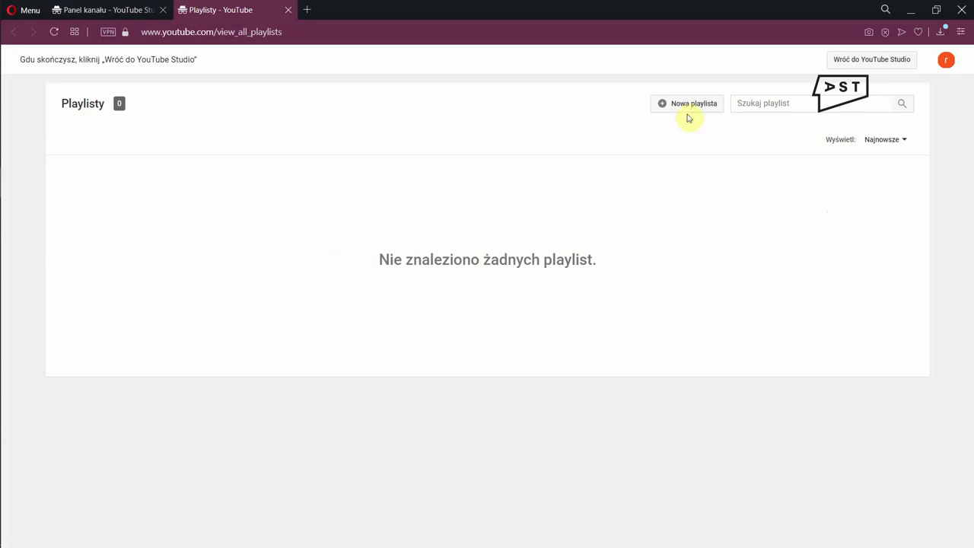
{"action": "left_click", "coordinate": [693, 112]}
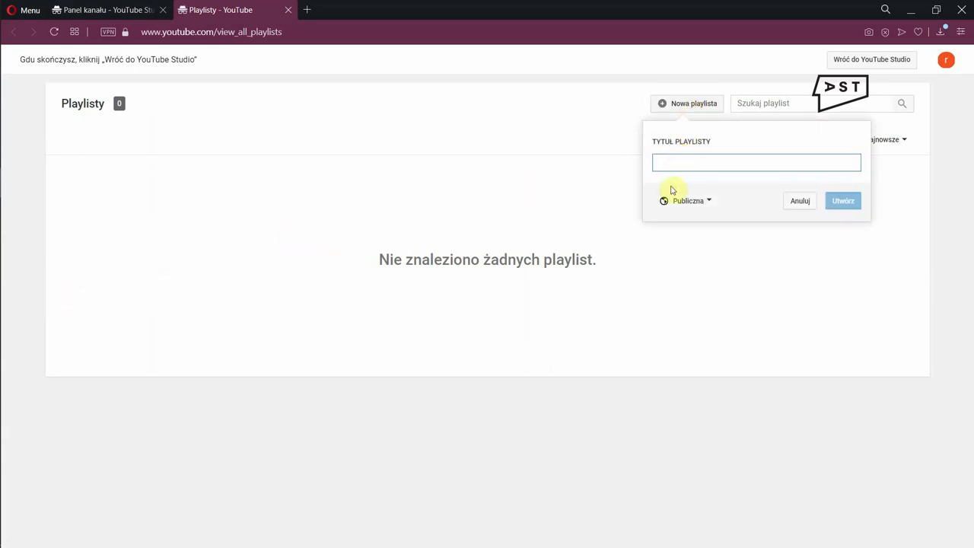
{"action": "key", "text": "ctrl+v"}
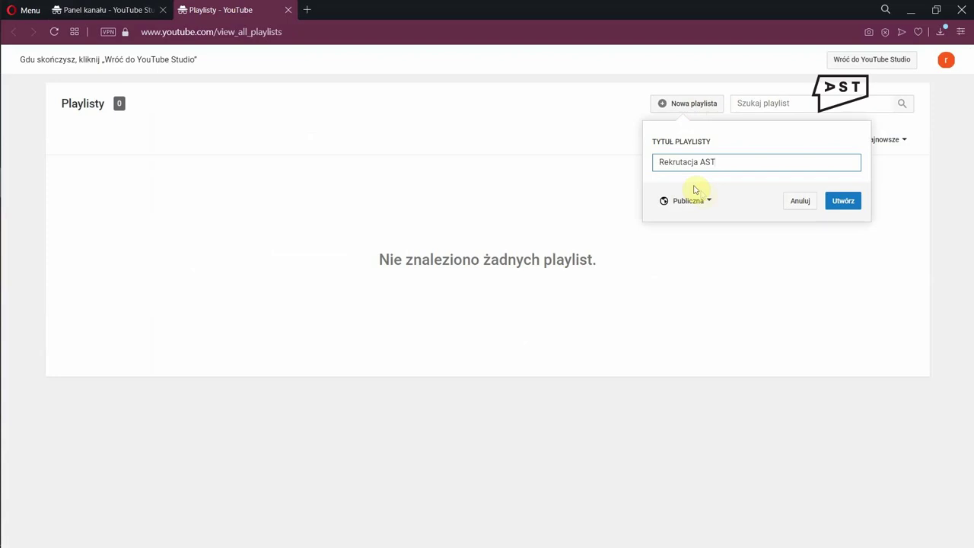
{"action": "left_click", "coordinate": [707, 200]}
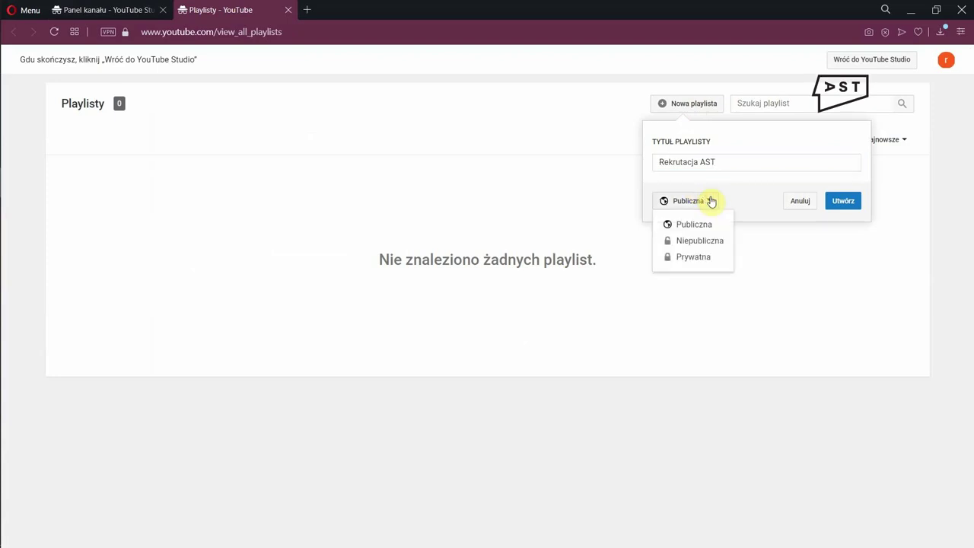
{"action": "left_click", "coordinate": [707, 239]}
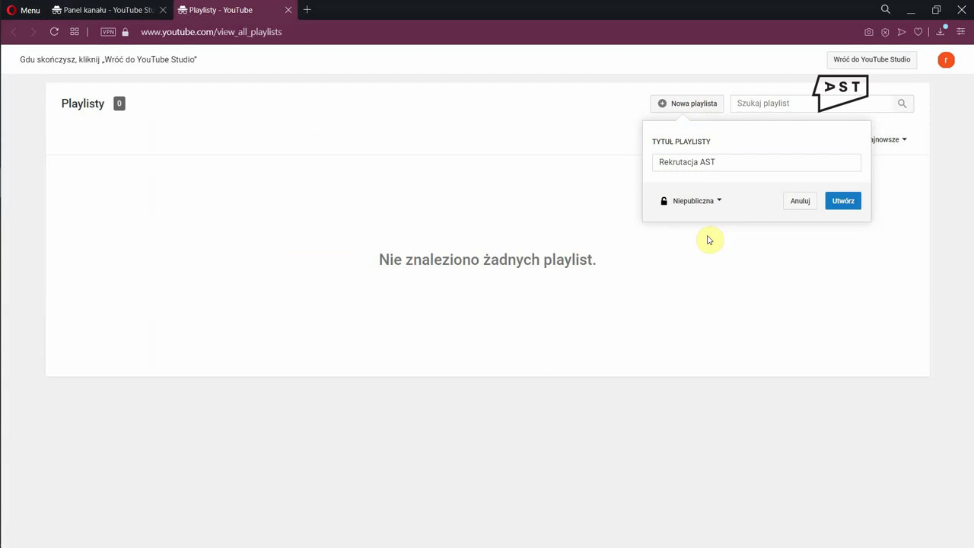
{"action": "left_click", "coordinate": [840, 201]}
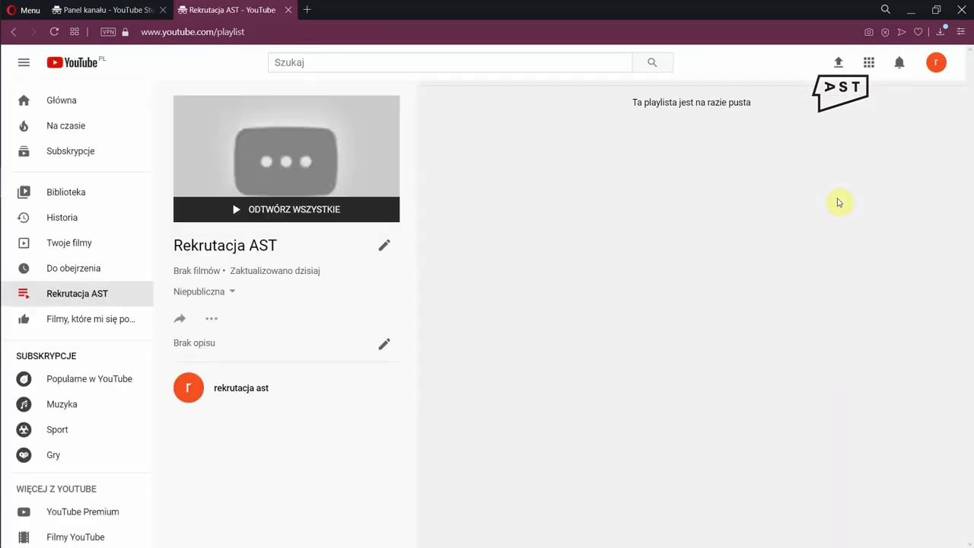
- Through the playlist's Dodaj filmy option, select imię_nazwisko from 'Twoje filmy w usłudze YouTube'
{"action": "left_click", "coordinate": [213, 321]}
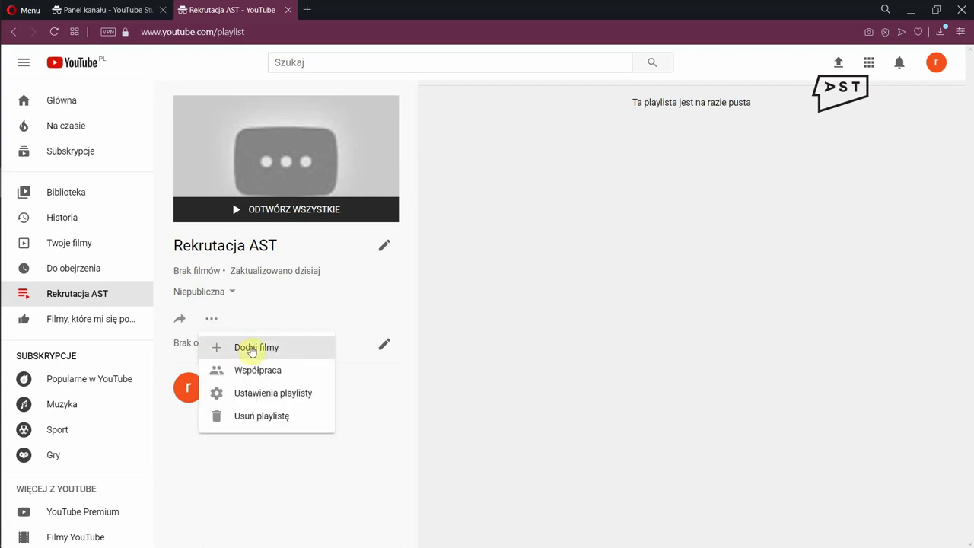
{"action": "left_click", "coordinate": [299, 347]}
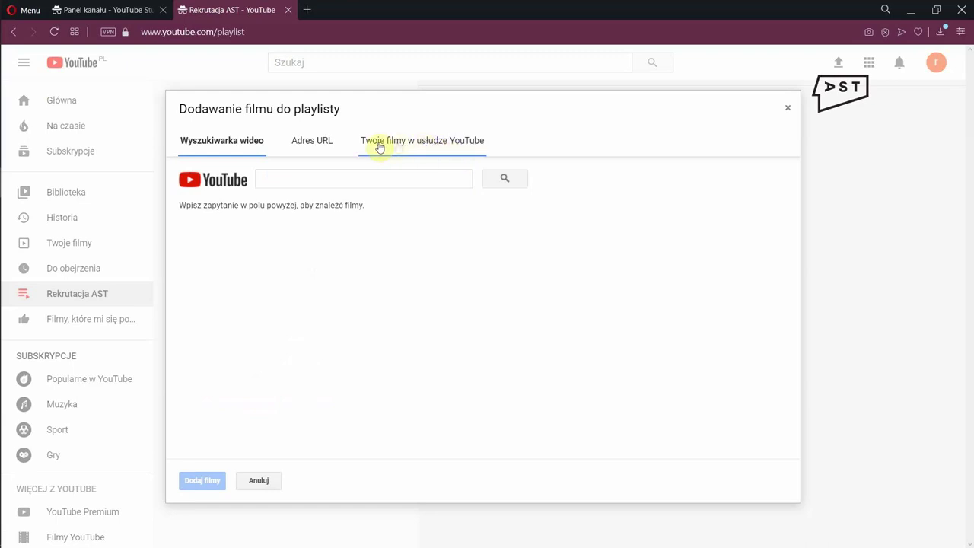
{"action": "left_click", "coordinate": [417, 146]}
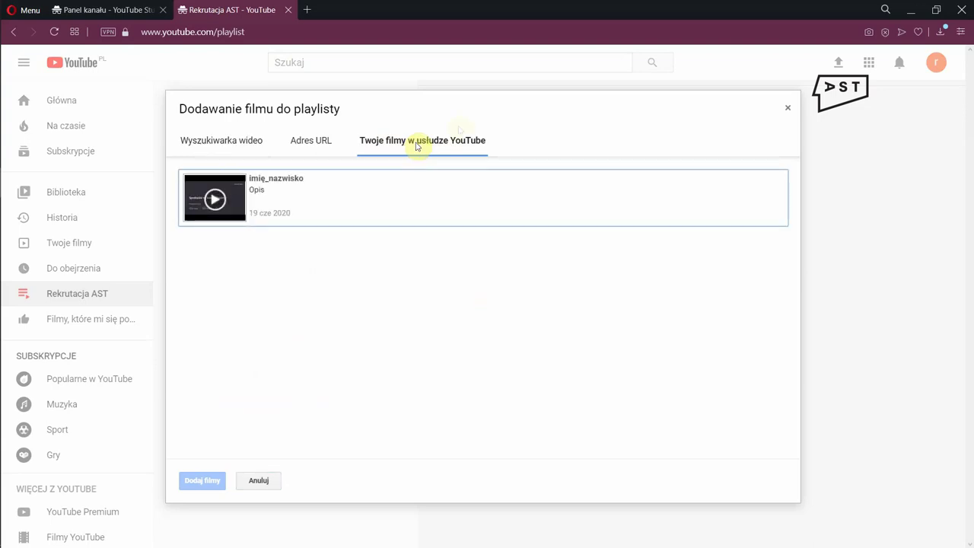
{"action": "left_click", "coordinate": [345, 214]}
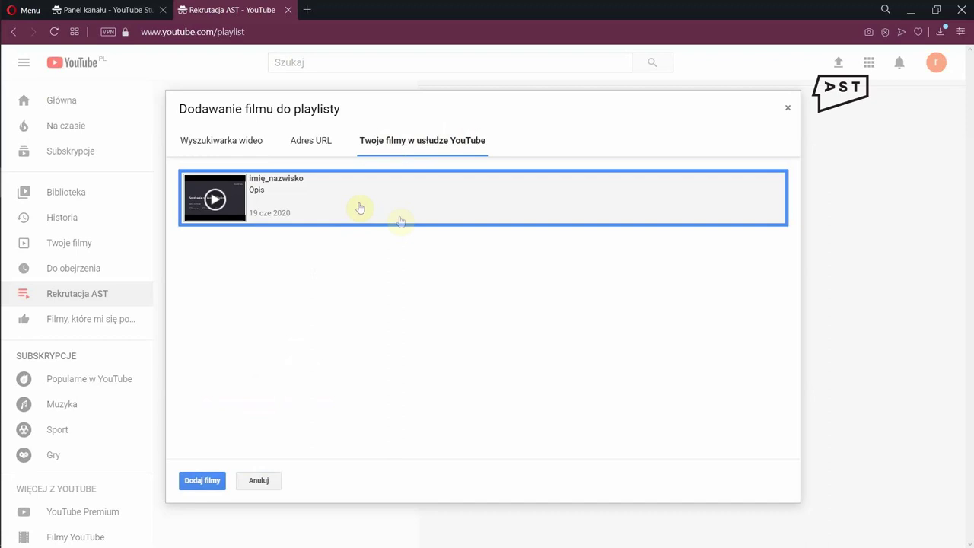
- Add imię_nazwisko to the Rekrutacja AST playlist and copy its share link with KOPIUJ
{"action": "left_click", "coordinate": [200, 481]}
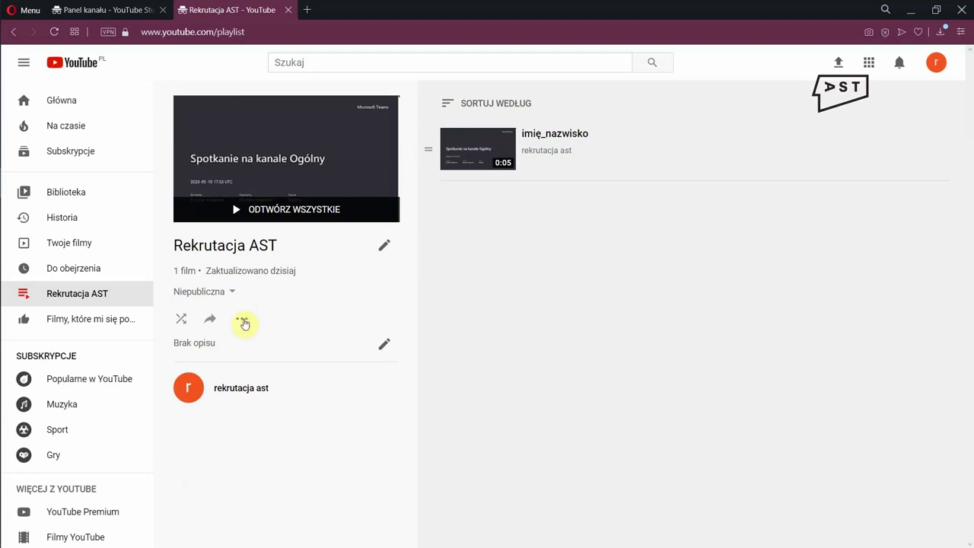
{"action": "left_click", "coordinate": [213, 323]}
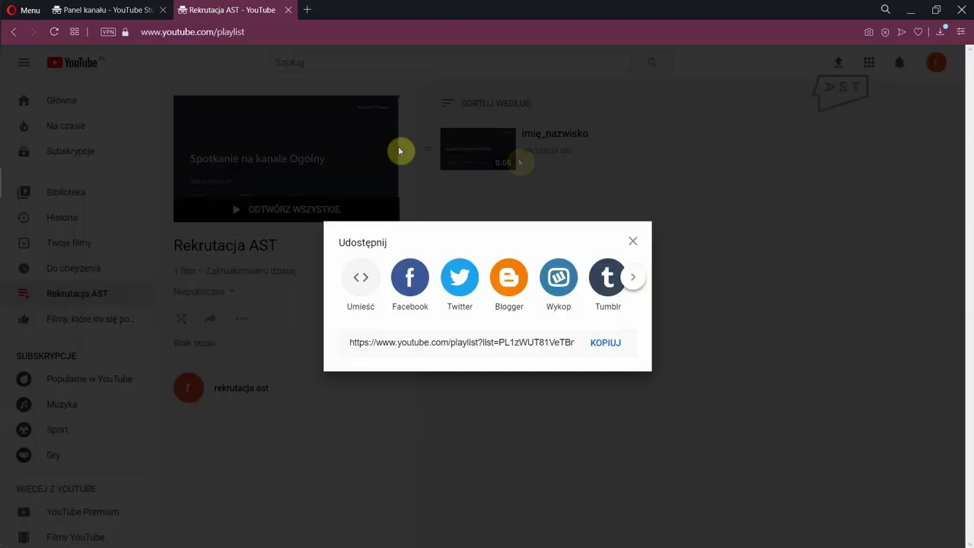
{"action": "left_click", "coordinate": [605, 343]}
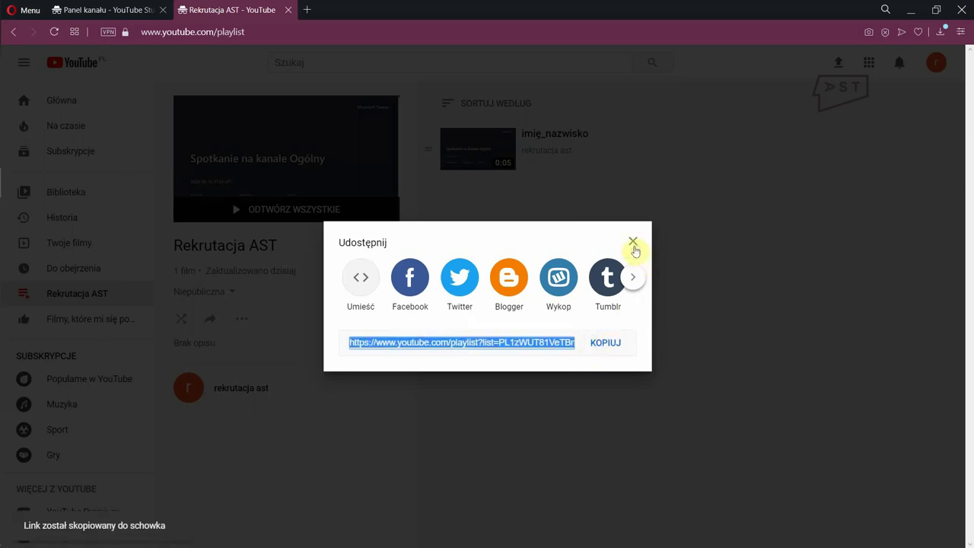